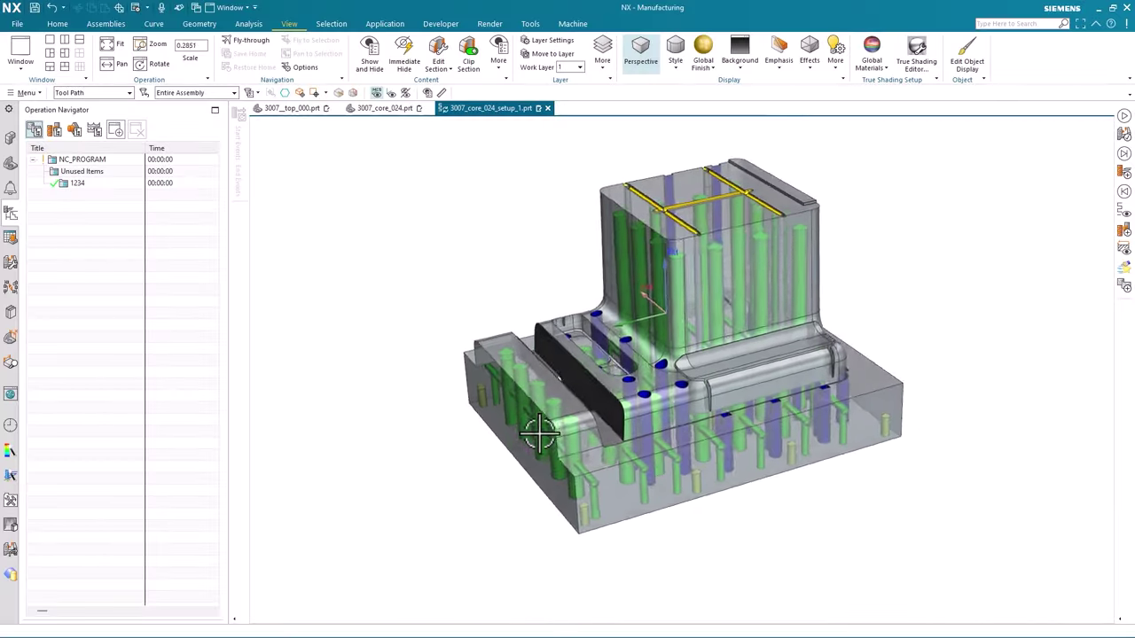
- Open the core body's display settings with Ctrl+J and close them without changes
key(ctrl+j)
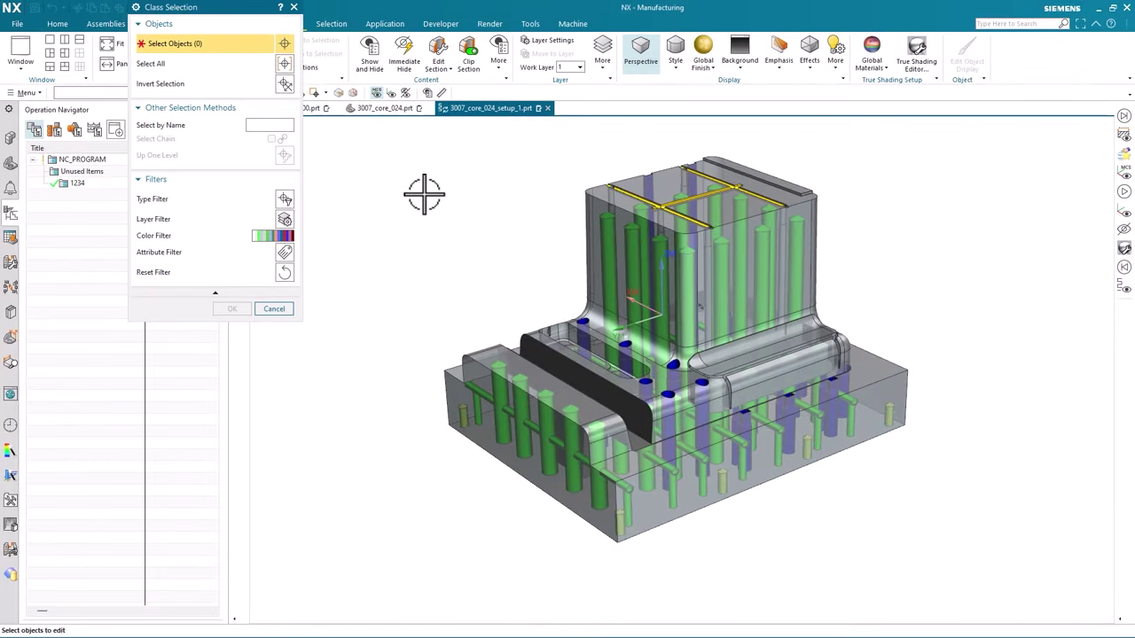
click(623, 235)
click(226, 304)
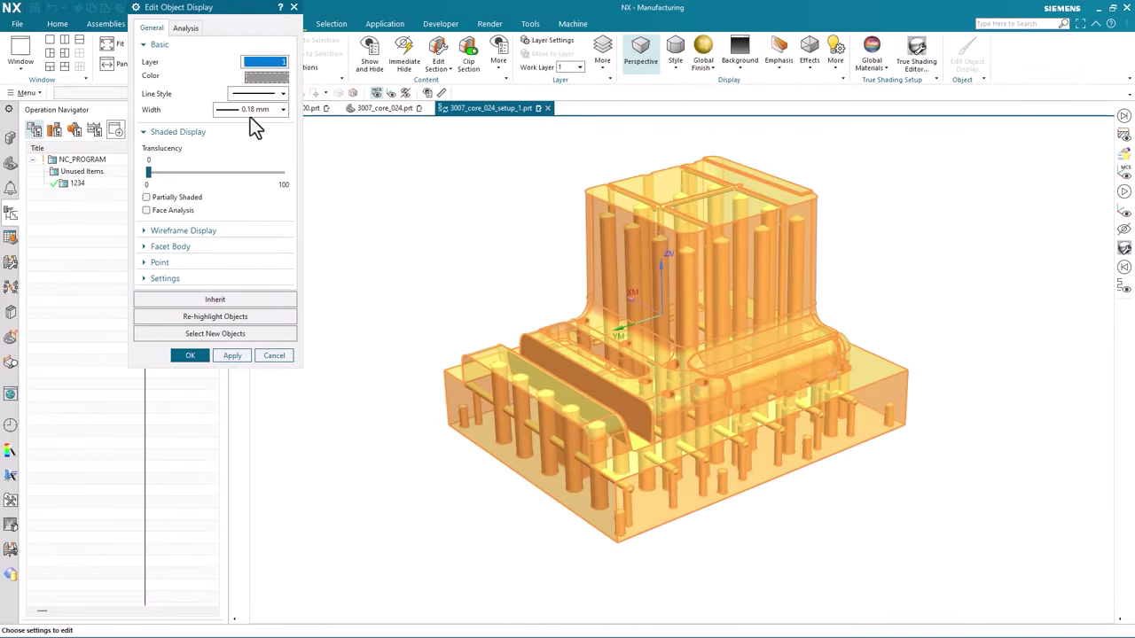
click(188, 355)
- Link a whole-body copy of UM_CORE_BLOCK into the setup part with WAVE Geometry Linker
click(58, 24)
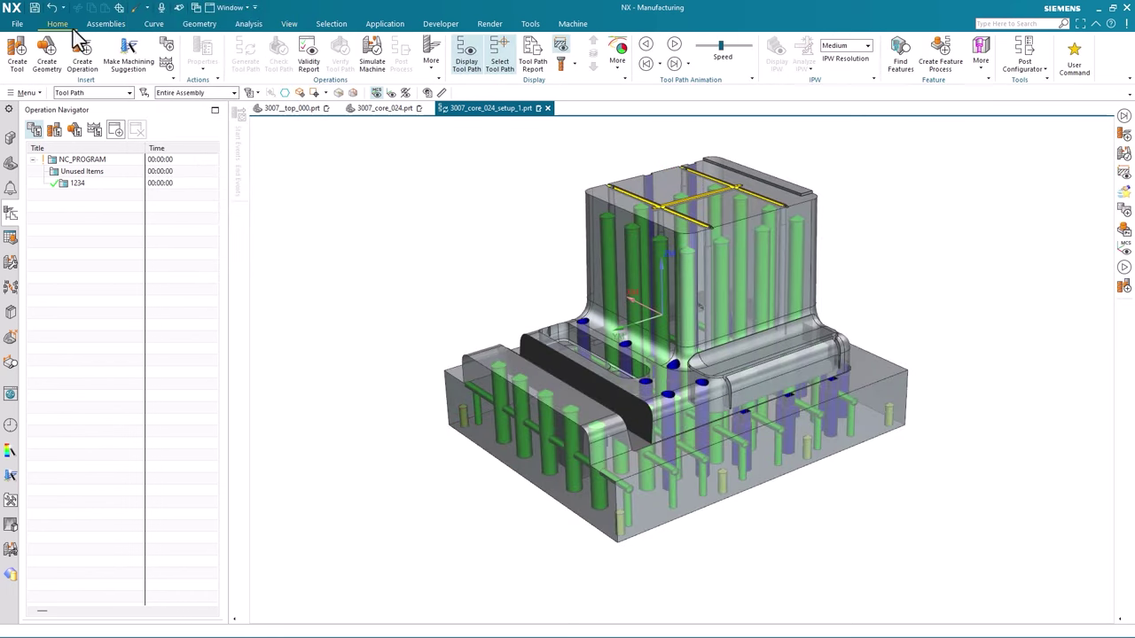
click(201, 25)
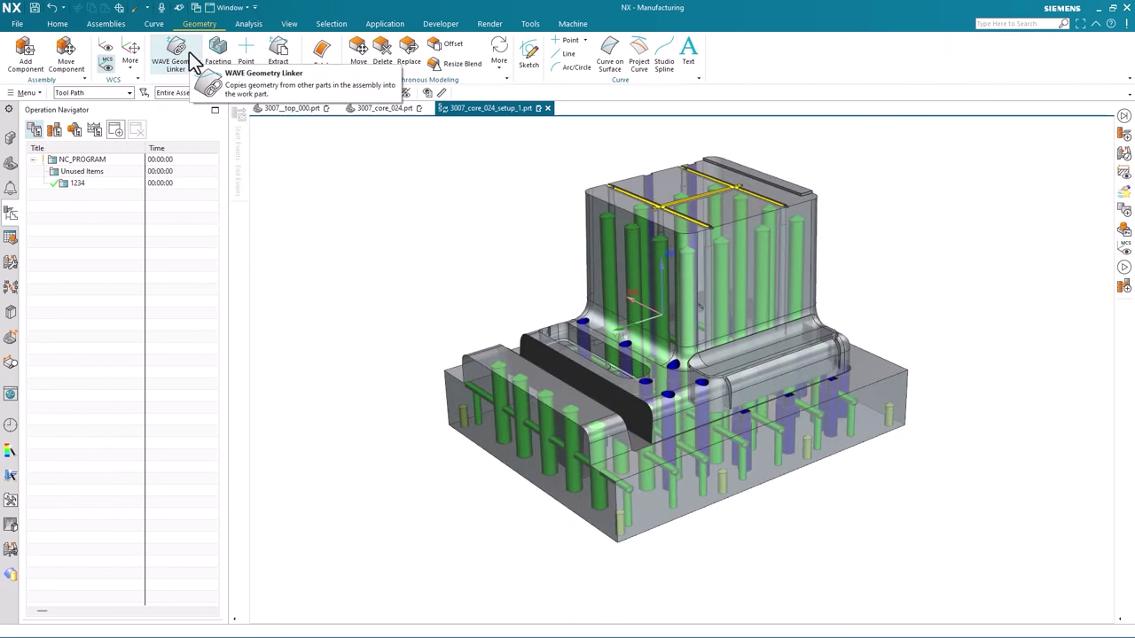
click(275, 30)
click(266, 114)
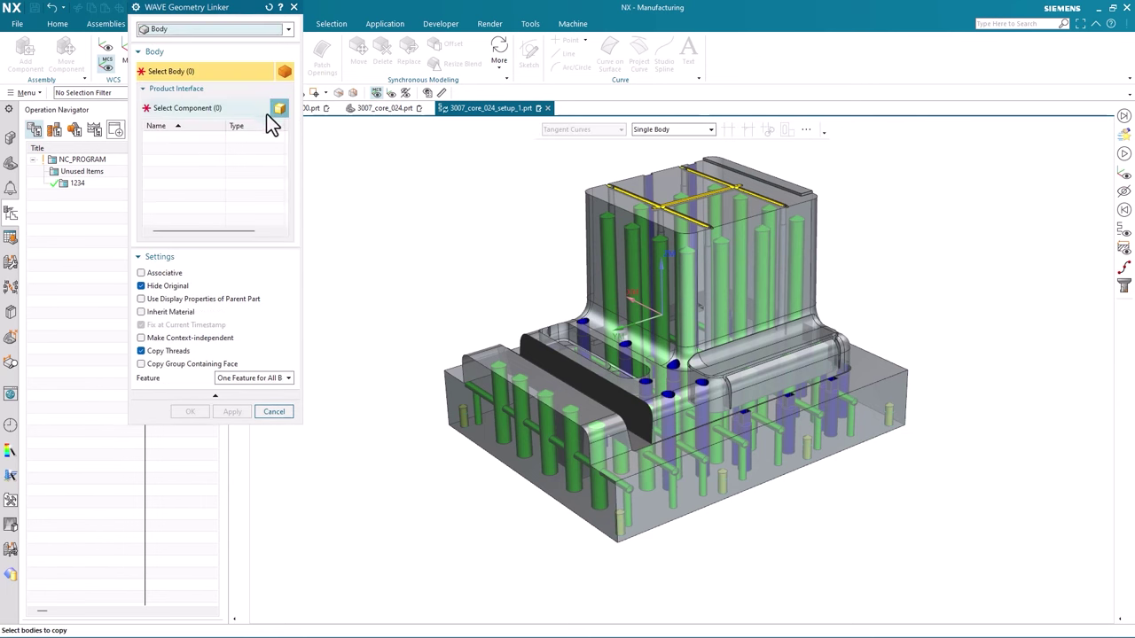
click(646, 293)
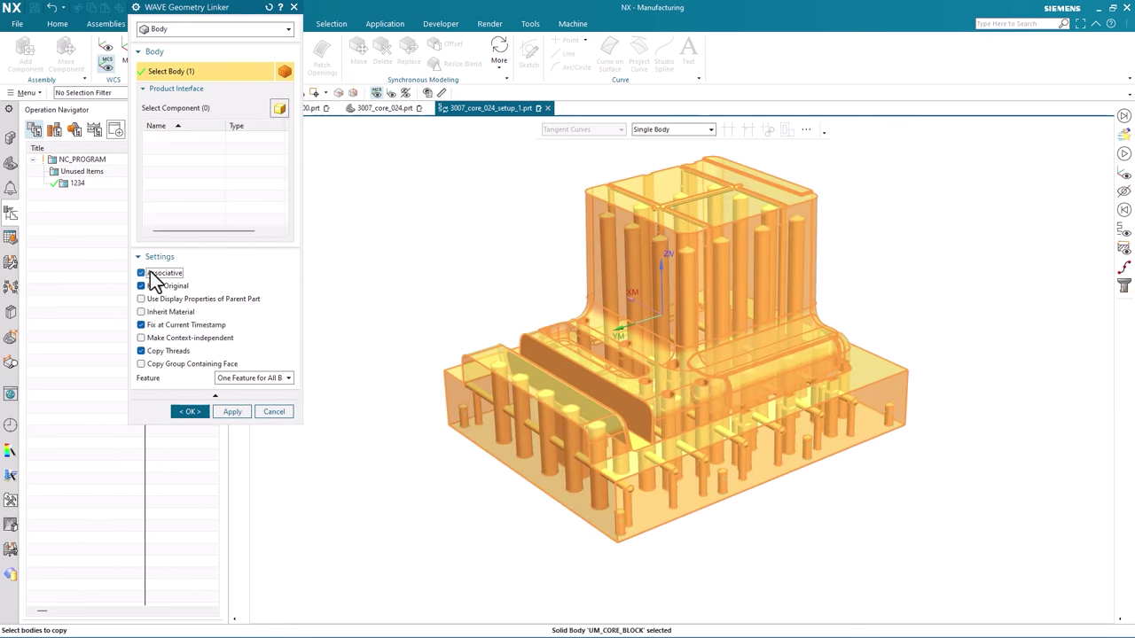
click(189, 413)
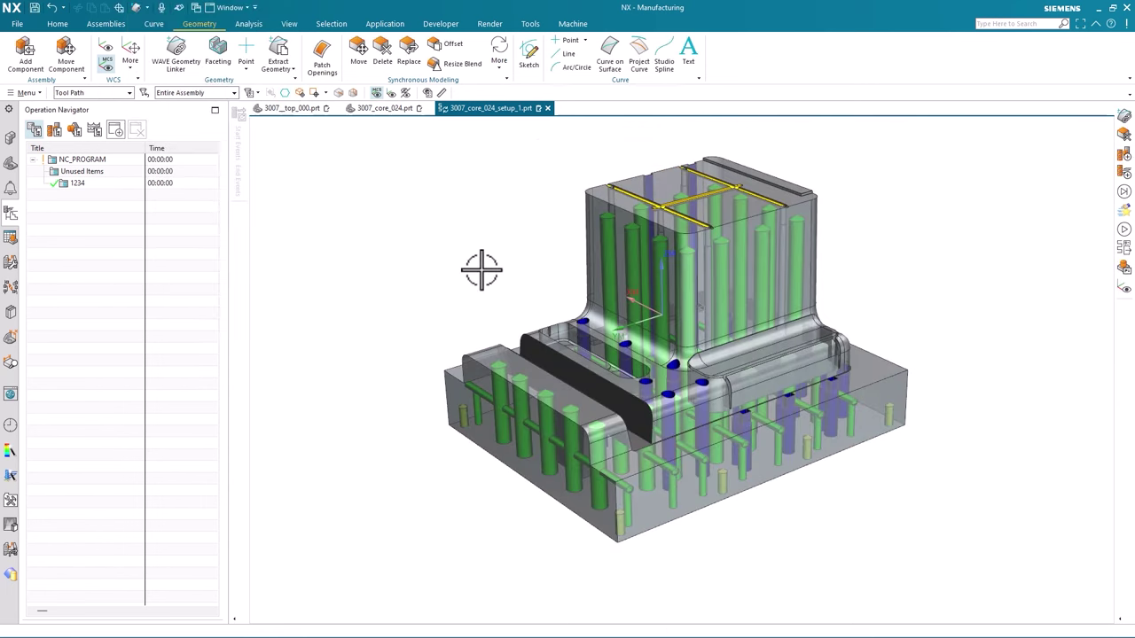
- Set the linked core body's translucency to 0 so it displays as an opaque solid
key(ctrl+j)
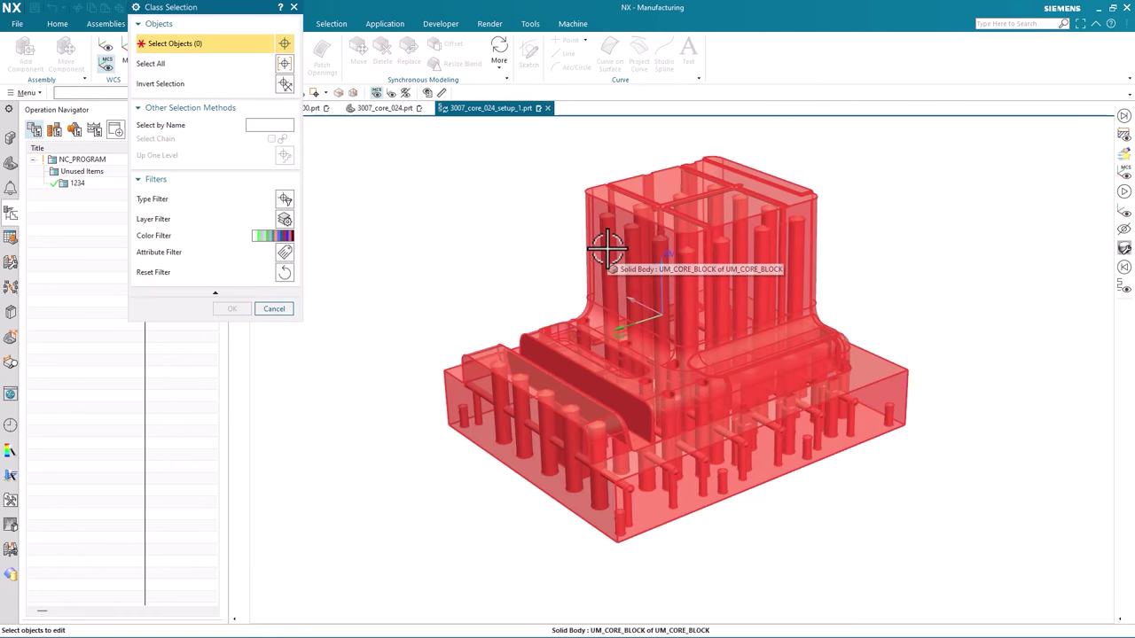
click(608, 245)
click(238, 311)
click(151, 174)
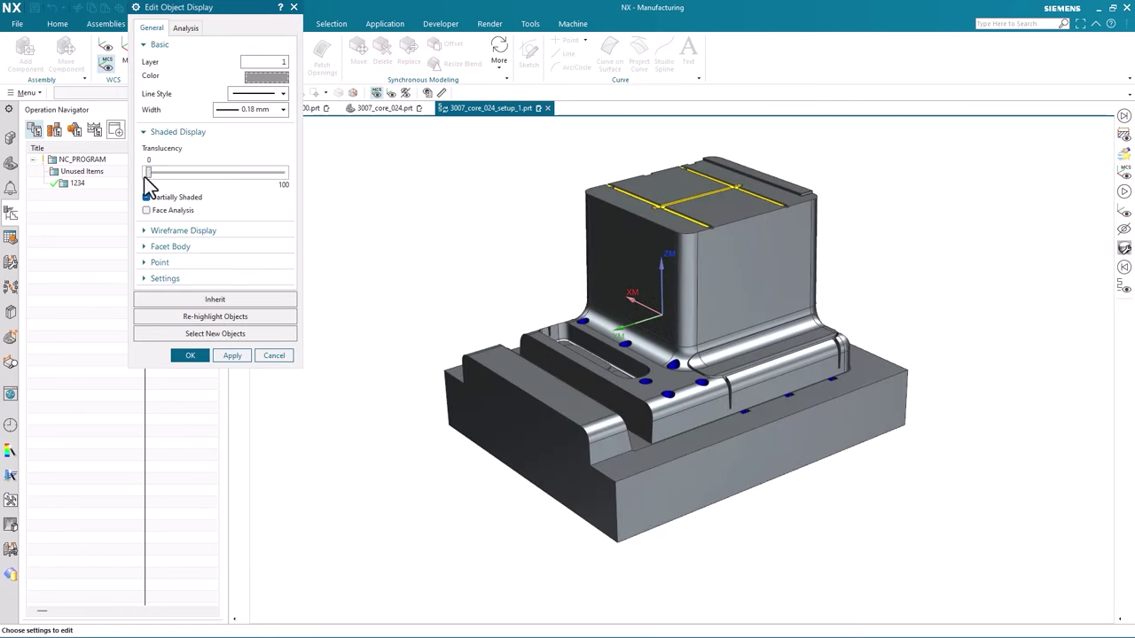
click(180, 357)
middle_drag(382, 298, 408, 274)
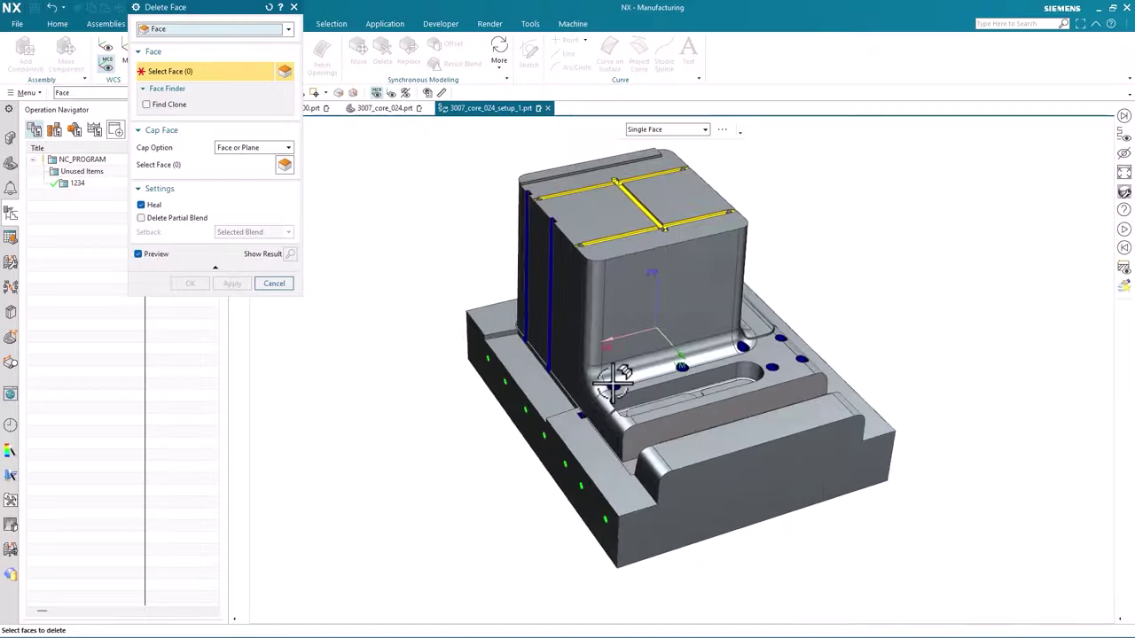
scroll(615, 385, down, 5)
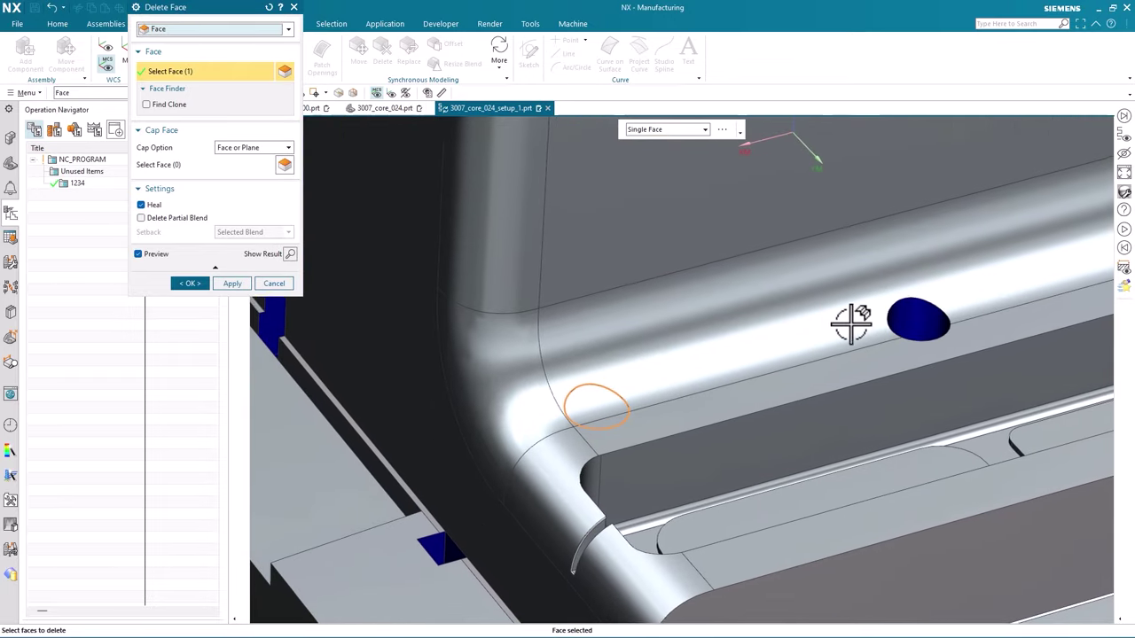
- Delete the six small hole faces on the core's ledges with Delete Face
click(905, 317)
middle_drag(905, 317, 945, 306)
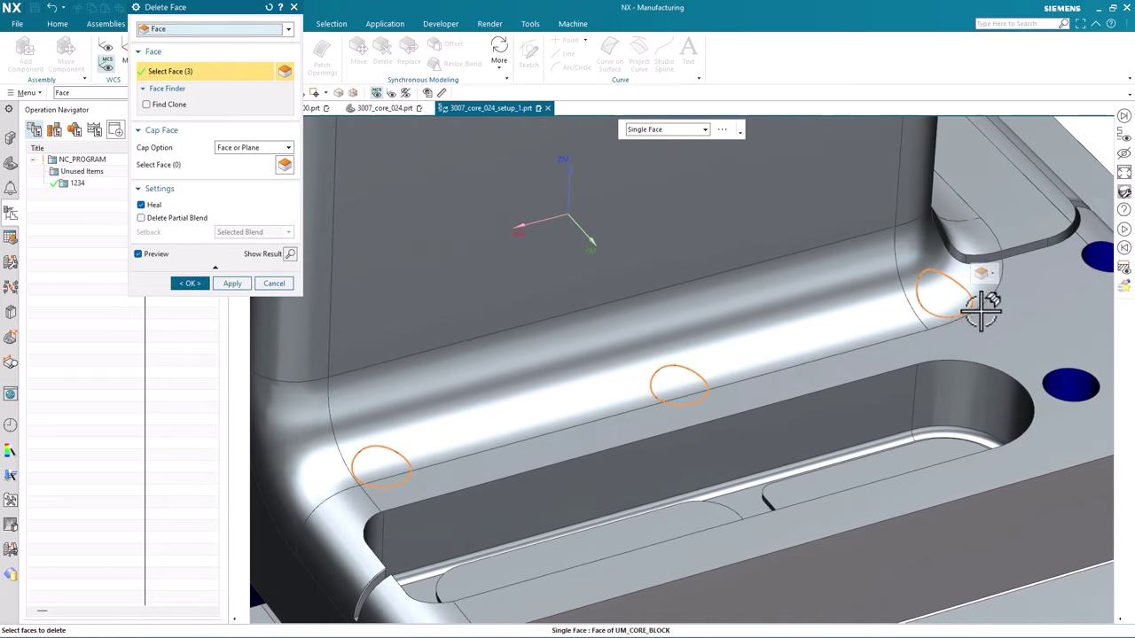
click(1070, 381)
middle_drag(1070, 382, 1000, 288)
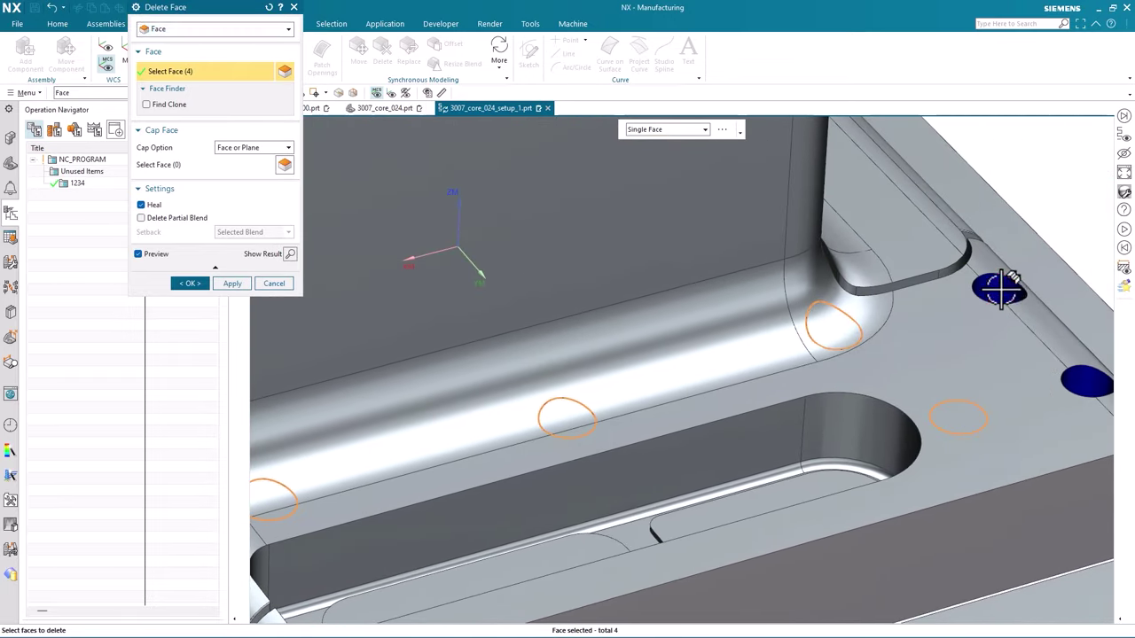
click(1082, 377)
middle_drag(1082, 377, 275, 424)
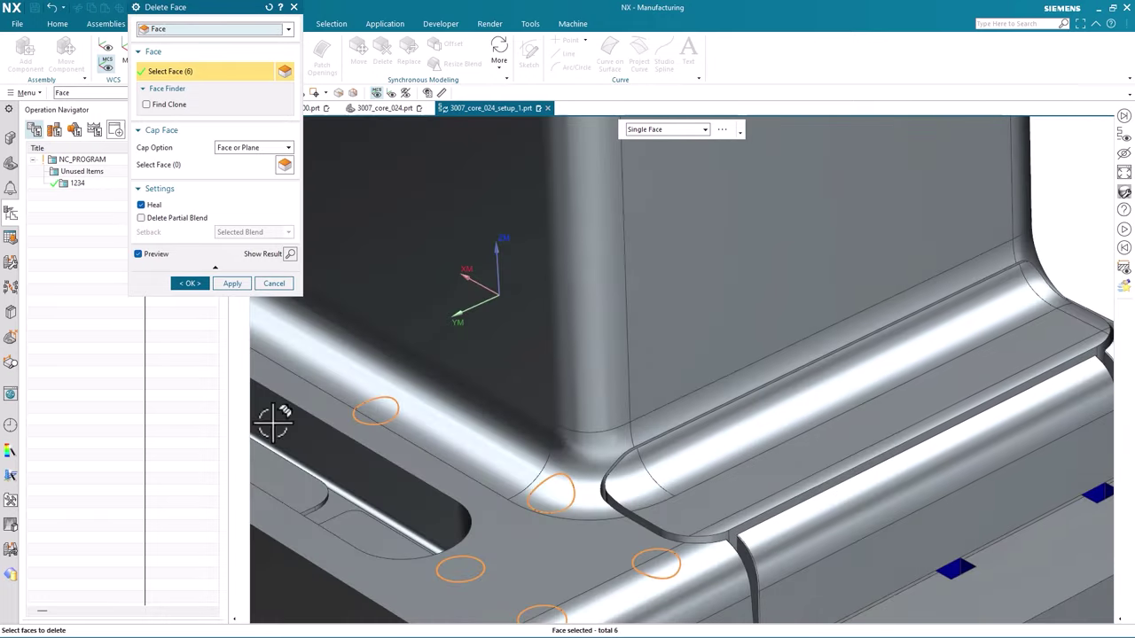
click(232, 283)
middle_drag(239, 287, 435, 398)
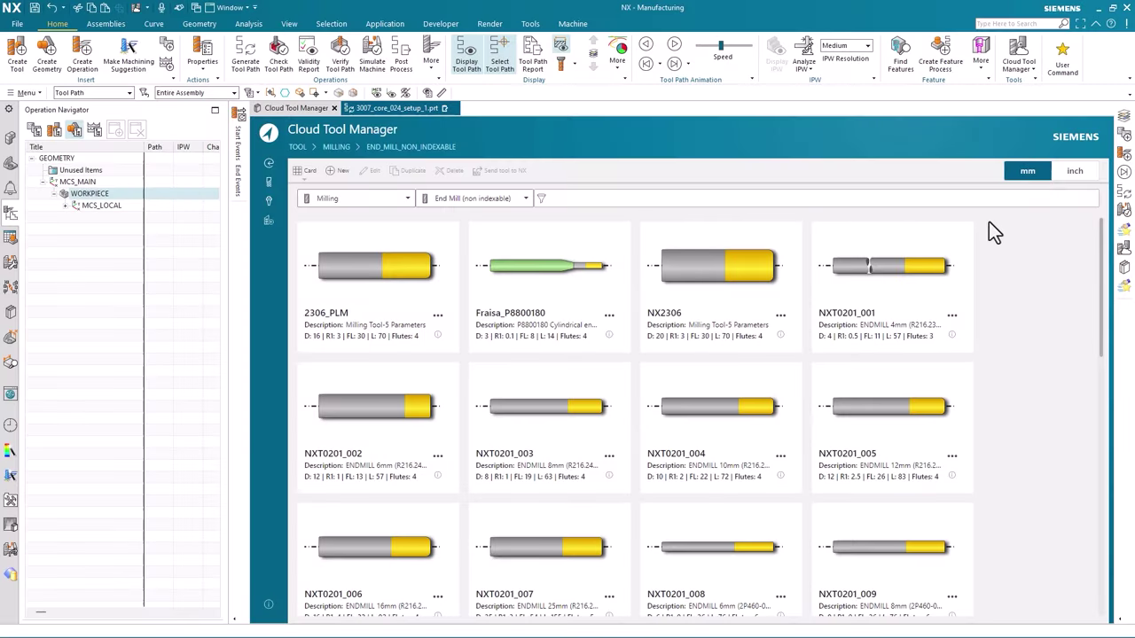
scroll(802, 293, down, 1)
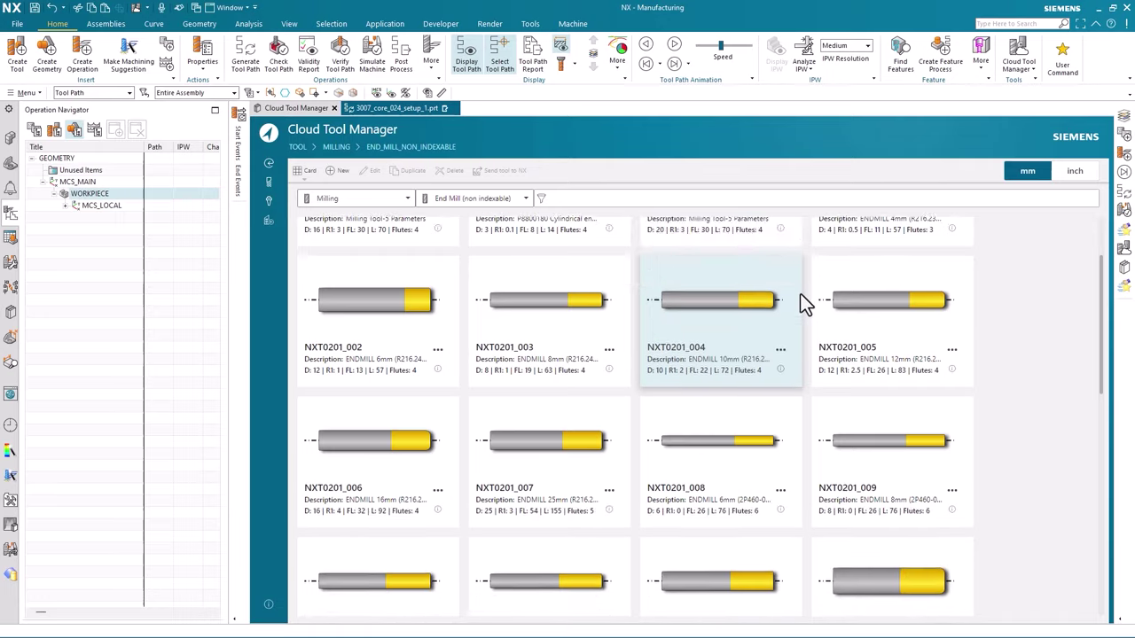
scroll(802, 300, down, 3)
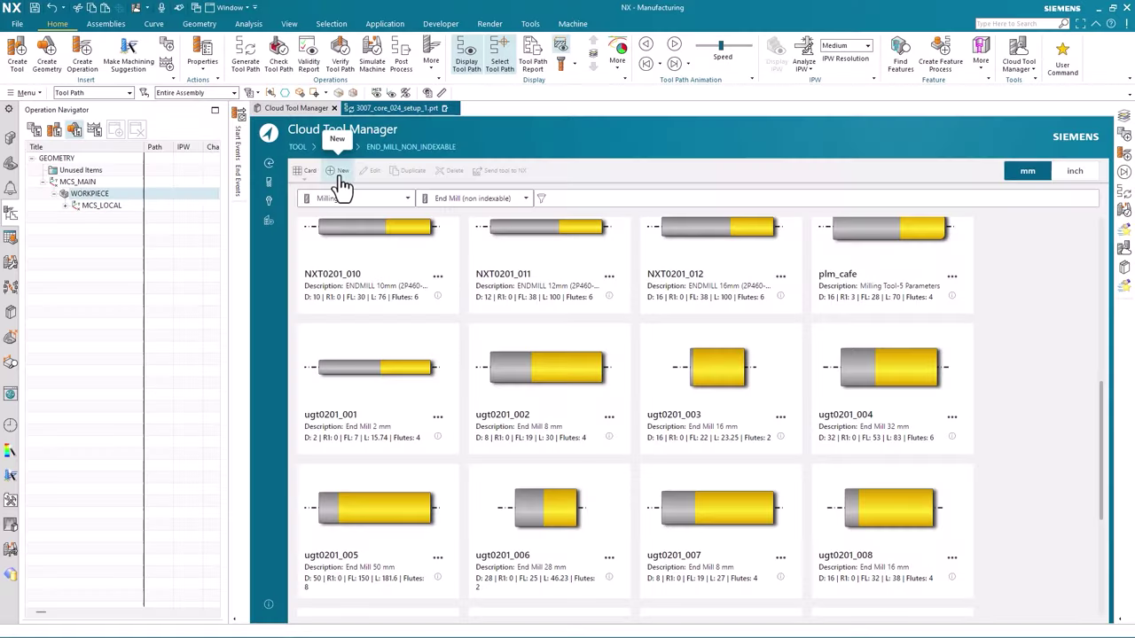
- Create a new indexable milling end mill named Face_mill with a 100 mm cutter diameter
click(332, 171)
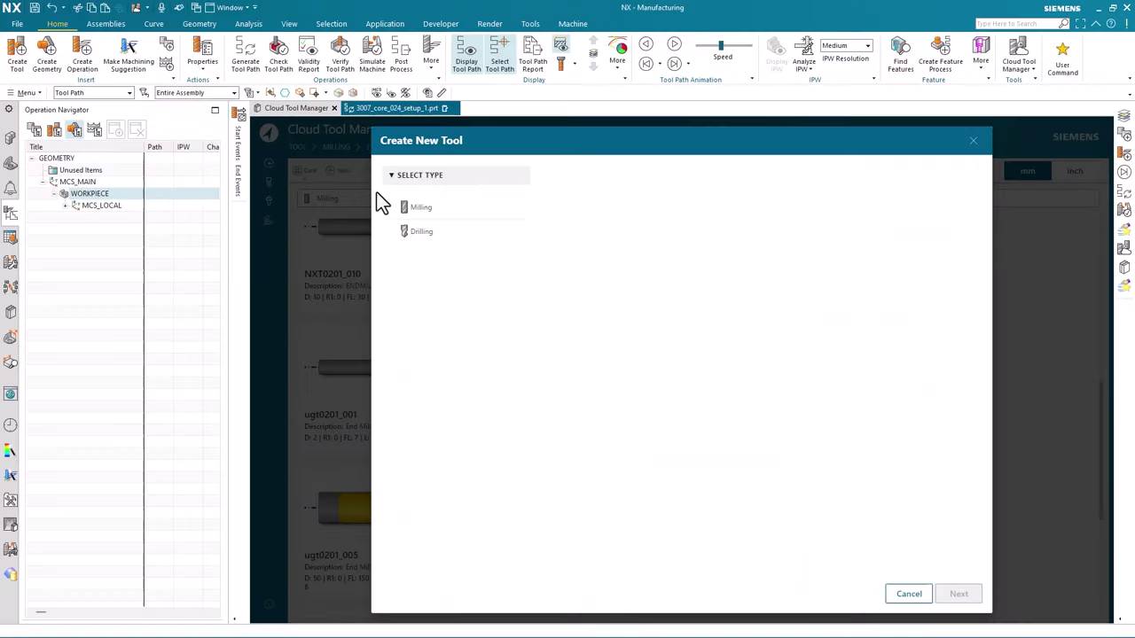
click(408, 207)
click(594, 230)
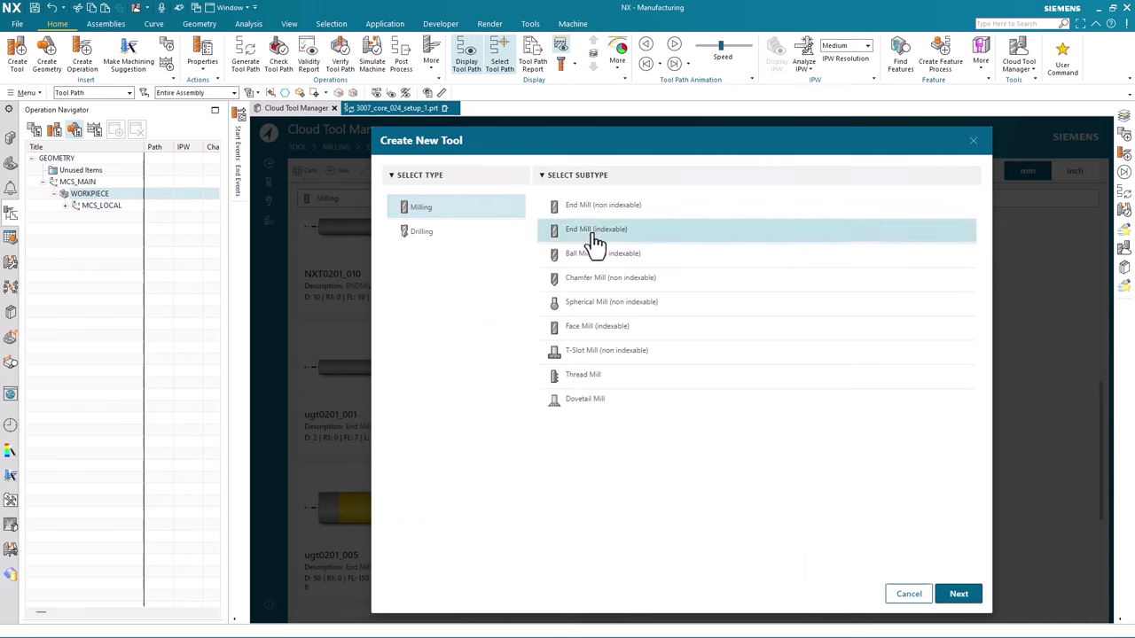
click(953, 598)
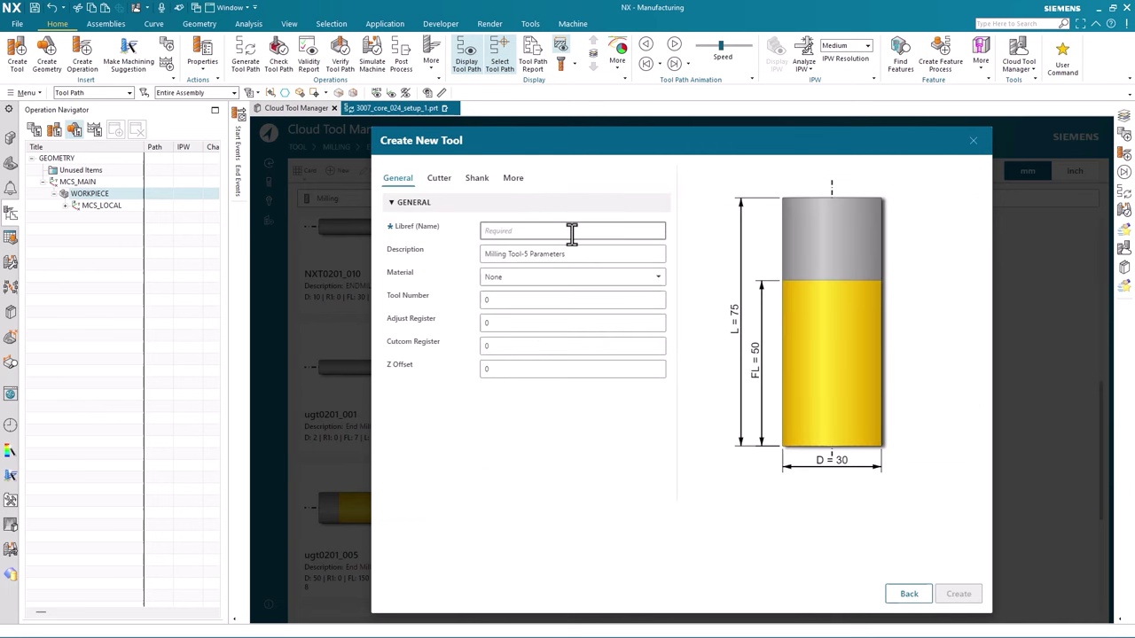
text(Face)
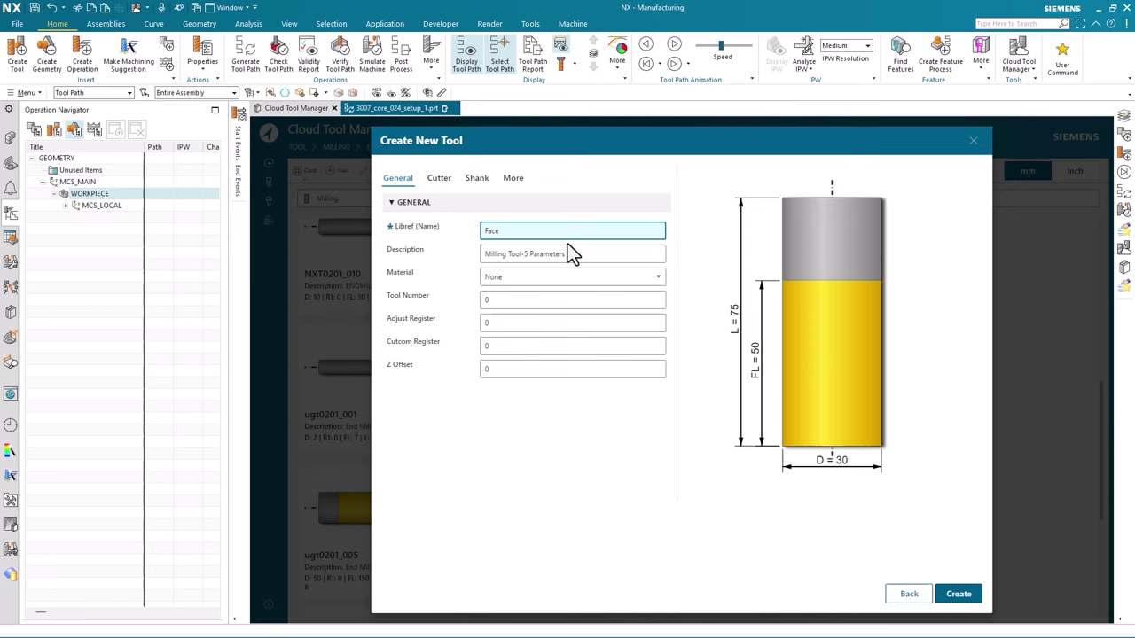
text(_mill)
click(439, 179)
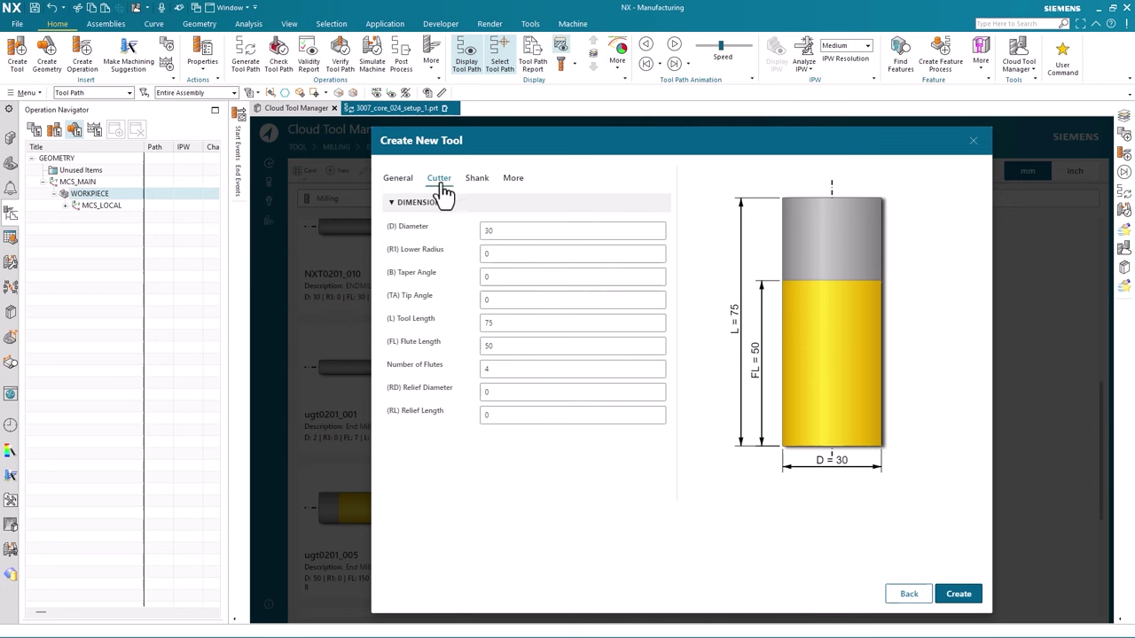
click(512, 232)
text(100)
key(Tab)
key(Return)
- Quick-search the tool library for 80 and select 80MM_FM_SHORT
click(595, 199)
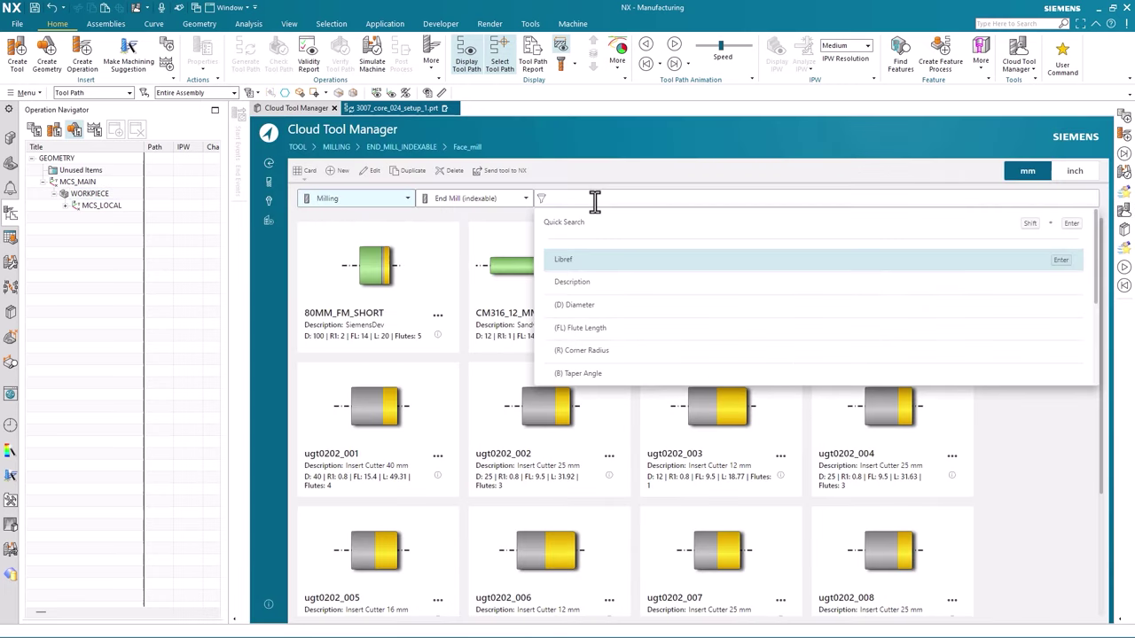
text(80)
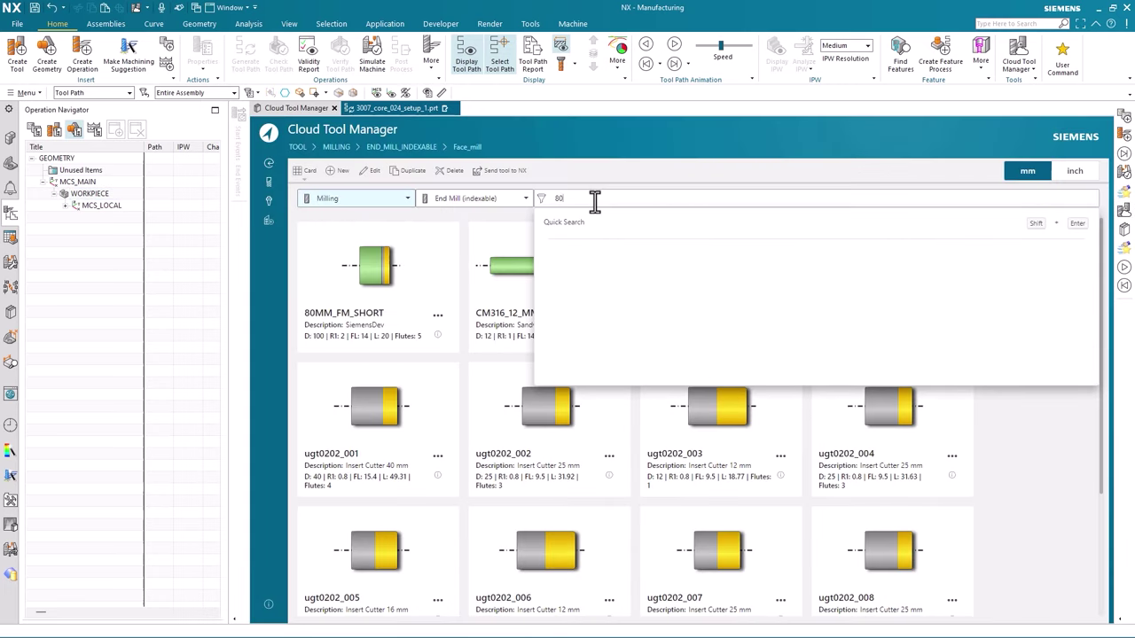
key(Return)
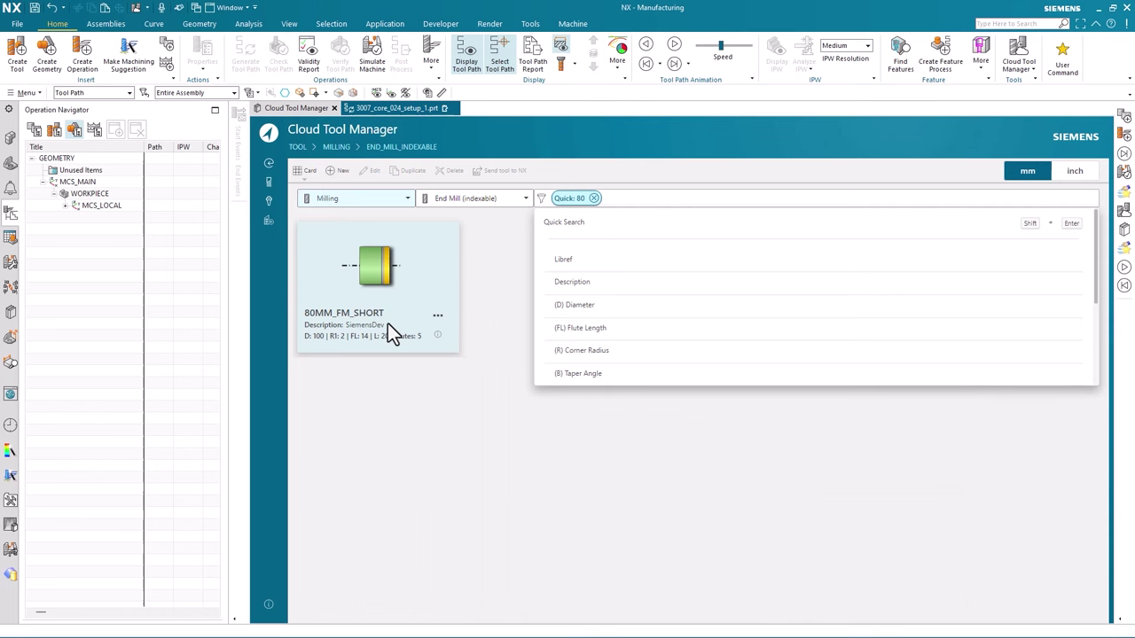
click(363, 278)
- Send the 80MM_FM_SHORT end mill to NX from its card's ... menu
click(437, 317)
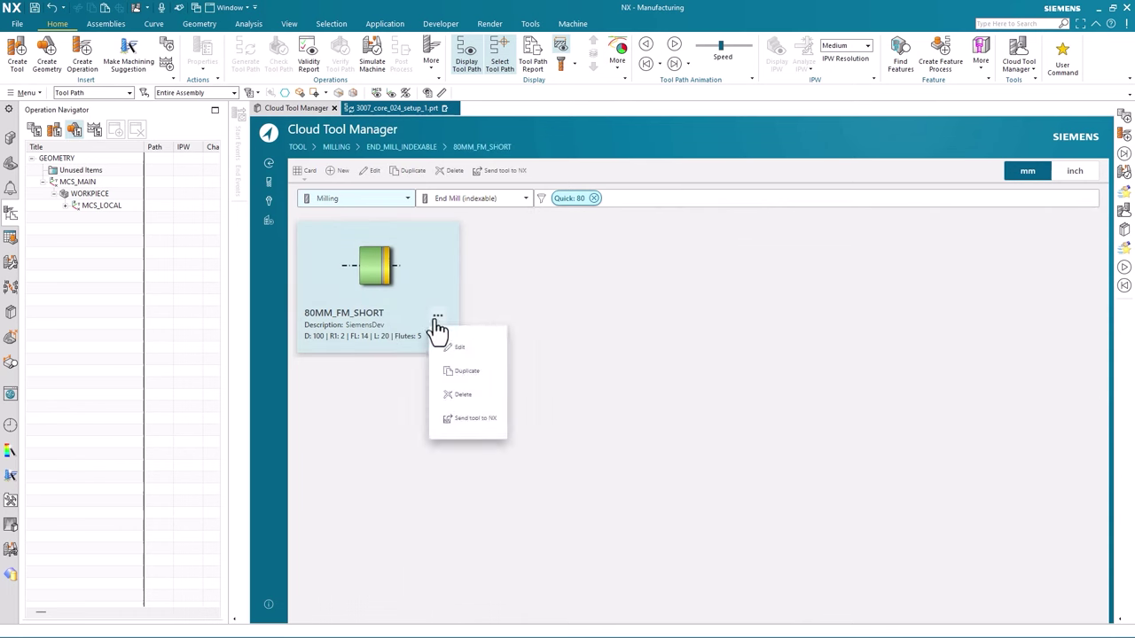
click(471, 419)
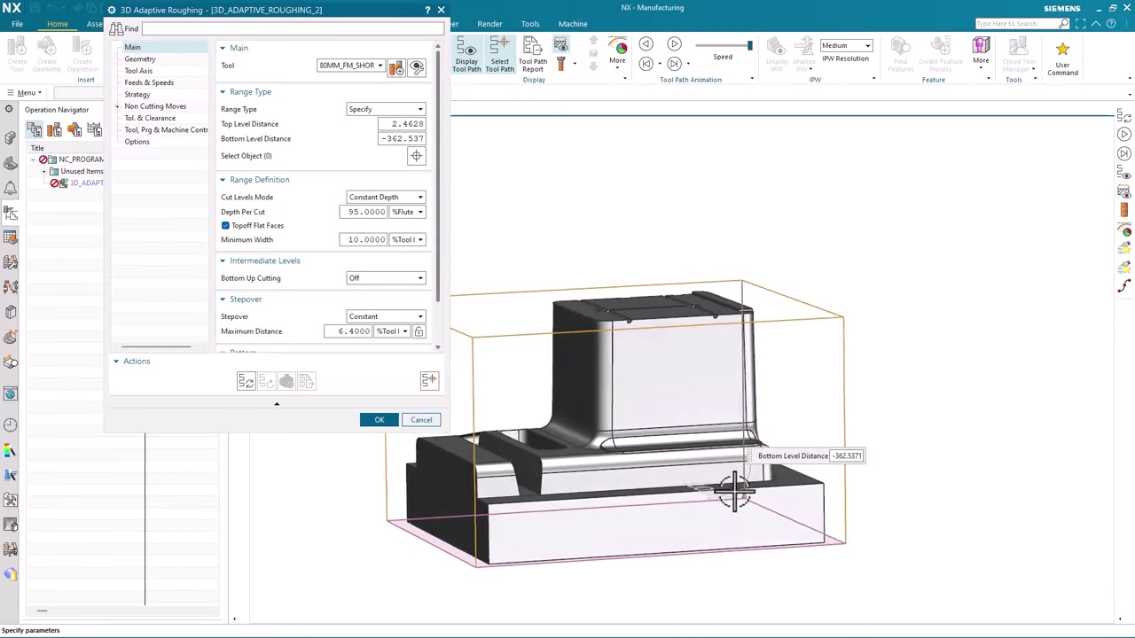
- Drag the Bottom Level Distance handle up to -135.0000 in the adaptive roughing view
shift+middle_drag(734, 490, 788, 508)
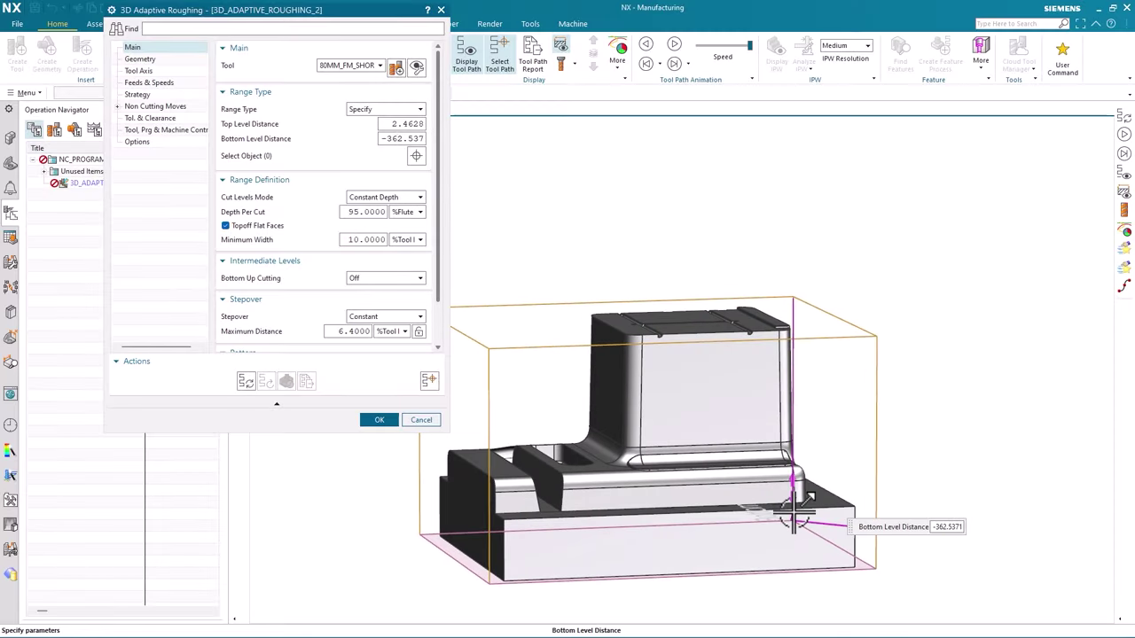
drag(796, 512, 785, 374)
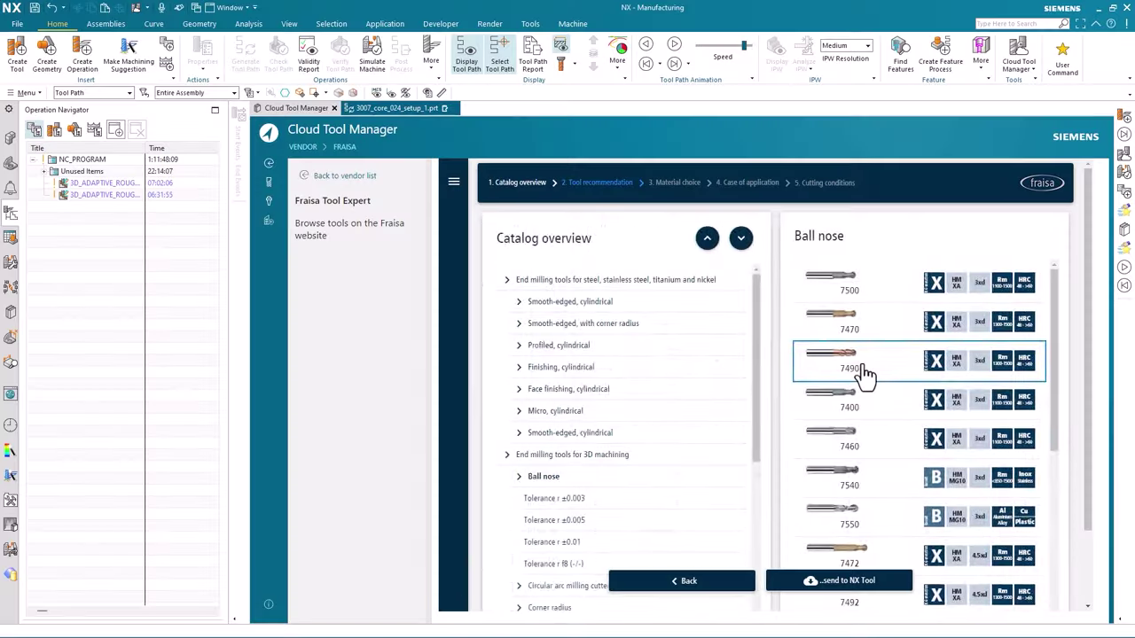
- Choose the 8 mm Fraisa H7490391 ball nose mill, send it to NX and import it into the library
click(855, 373)
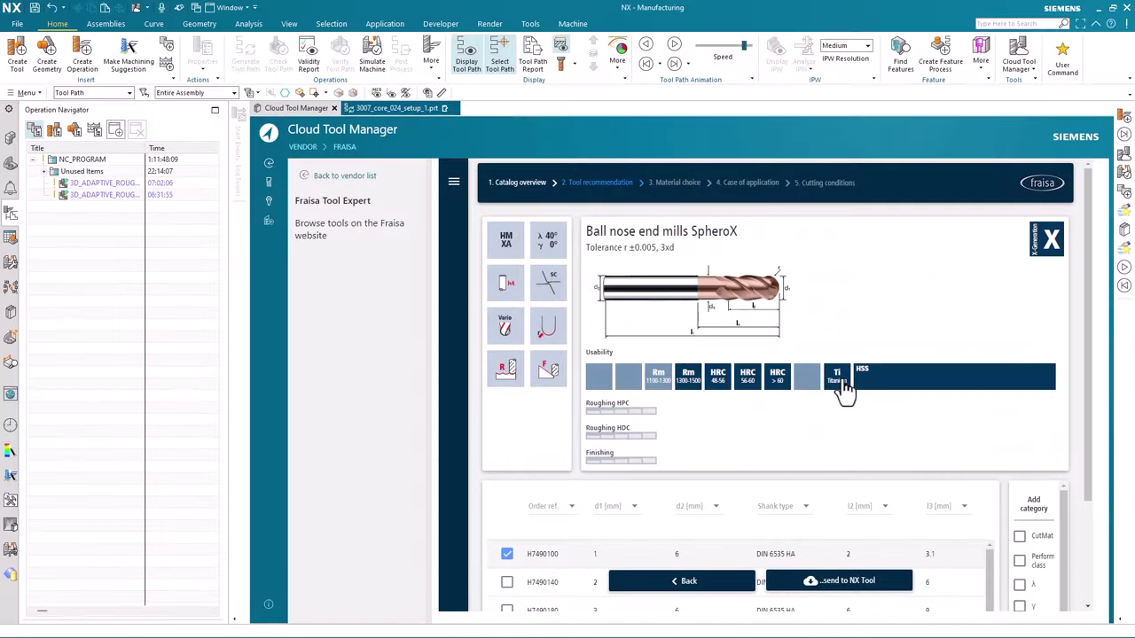
scroll(751, 443, down, 1)
scroll(745, 443, down, 2)
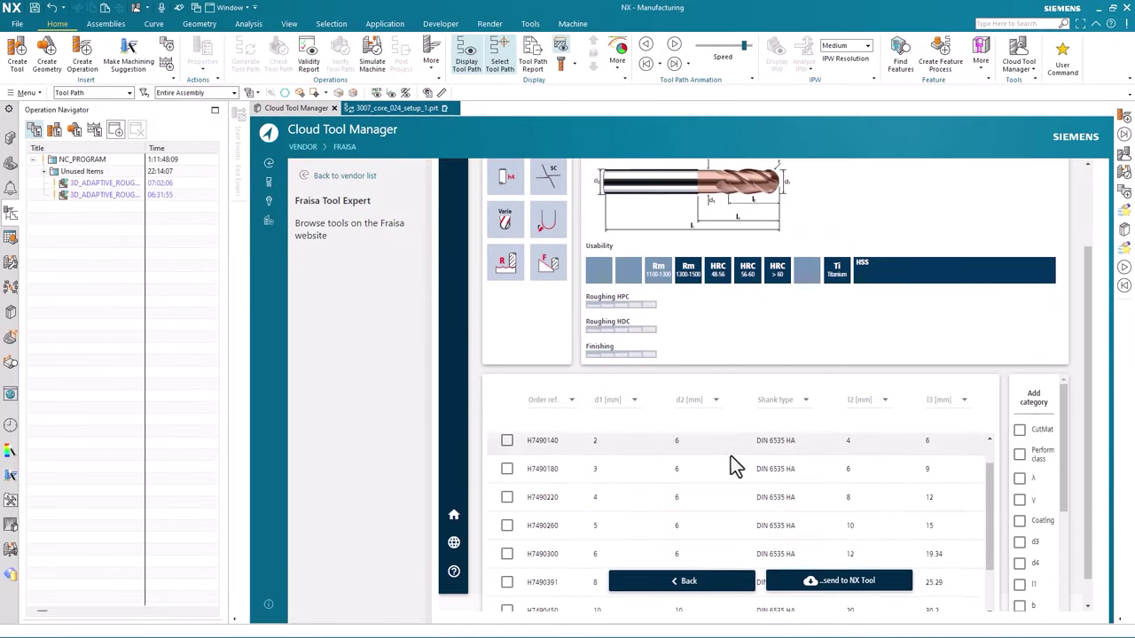
scroll(730, 456, down, 2)
click(629, 550)
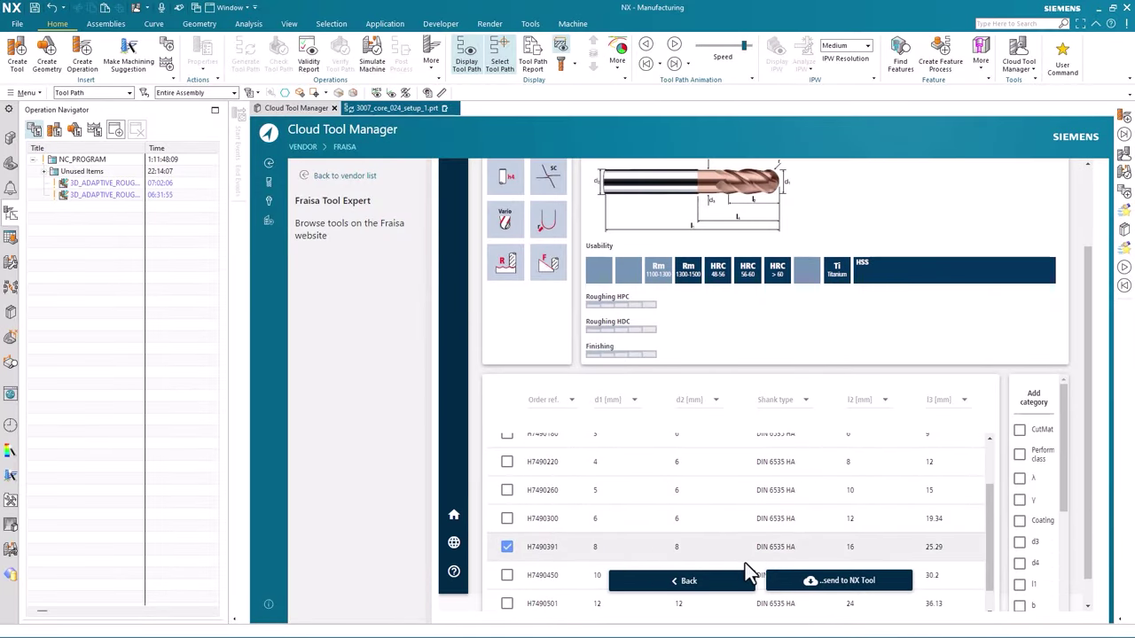
click(836, 584)
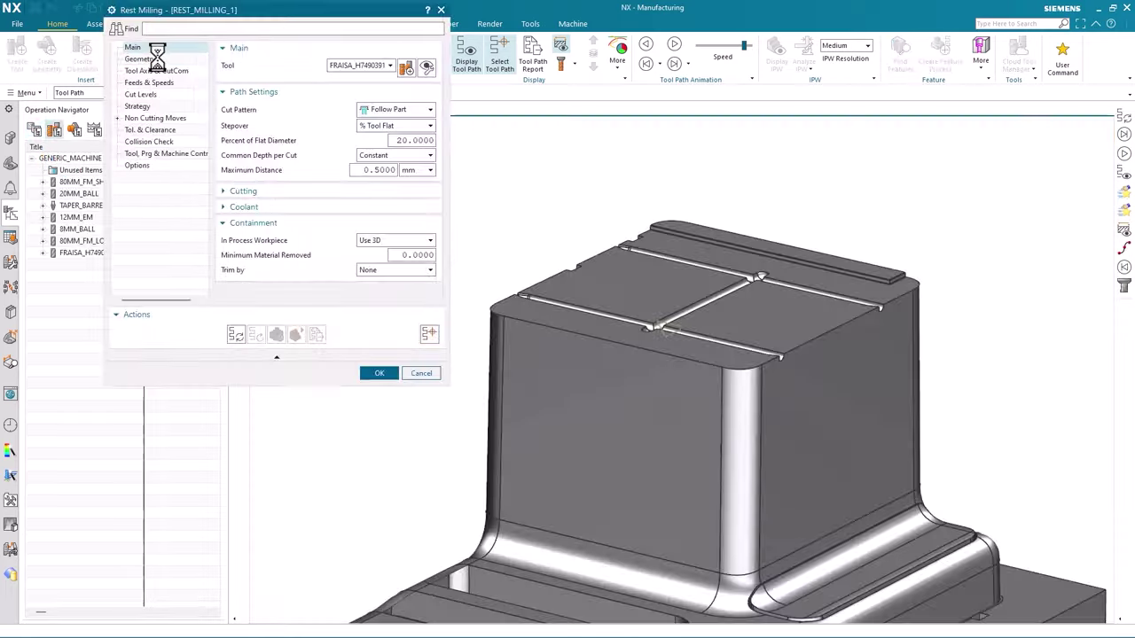
click(139, 58)
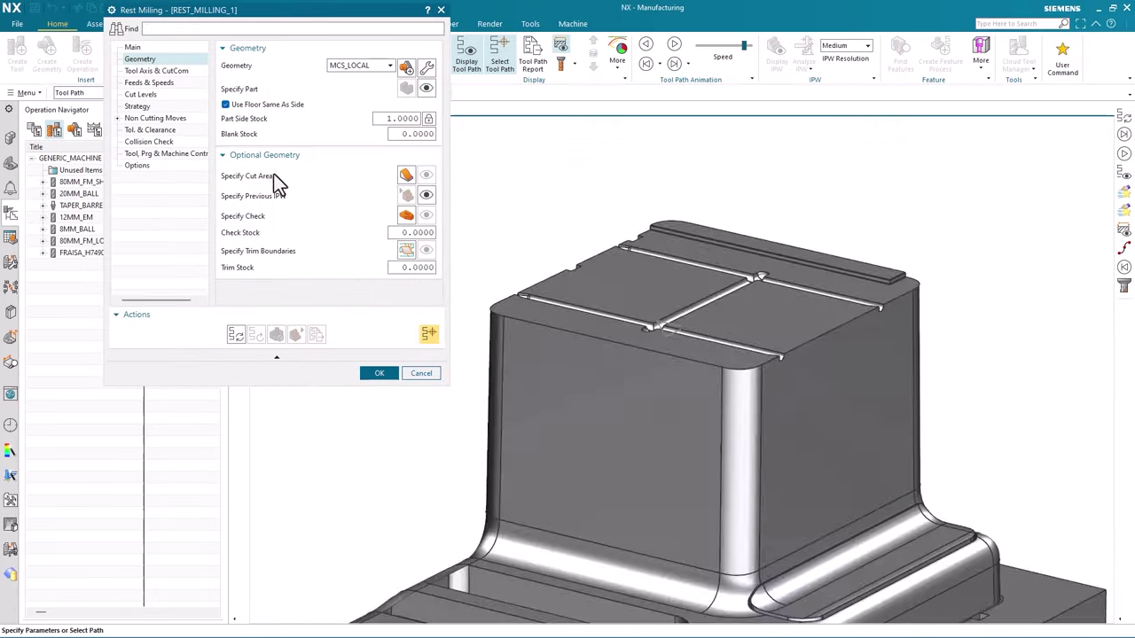
- Pick a groove face on top of the core as the rest milling cut area
click(408, 178)
scroll(456, 332, down, 5)
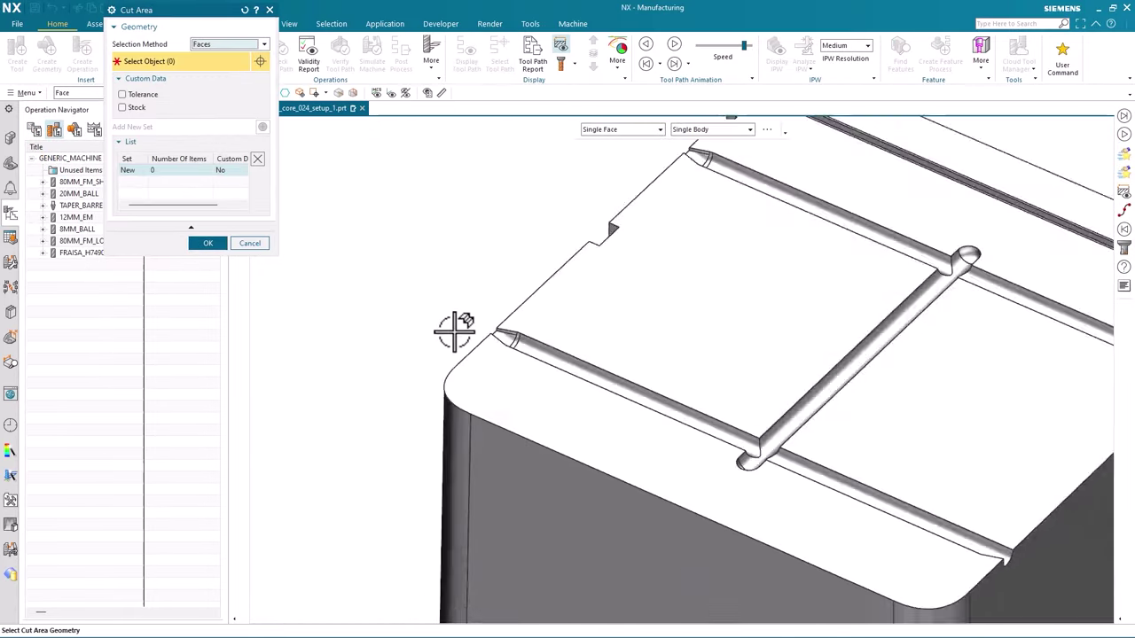
click(618, 346)
scroll(683, 383, up, 5)
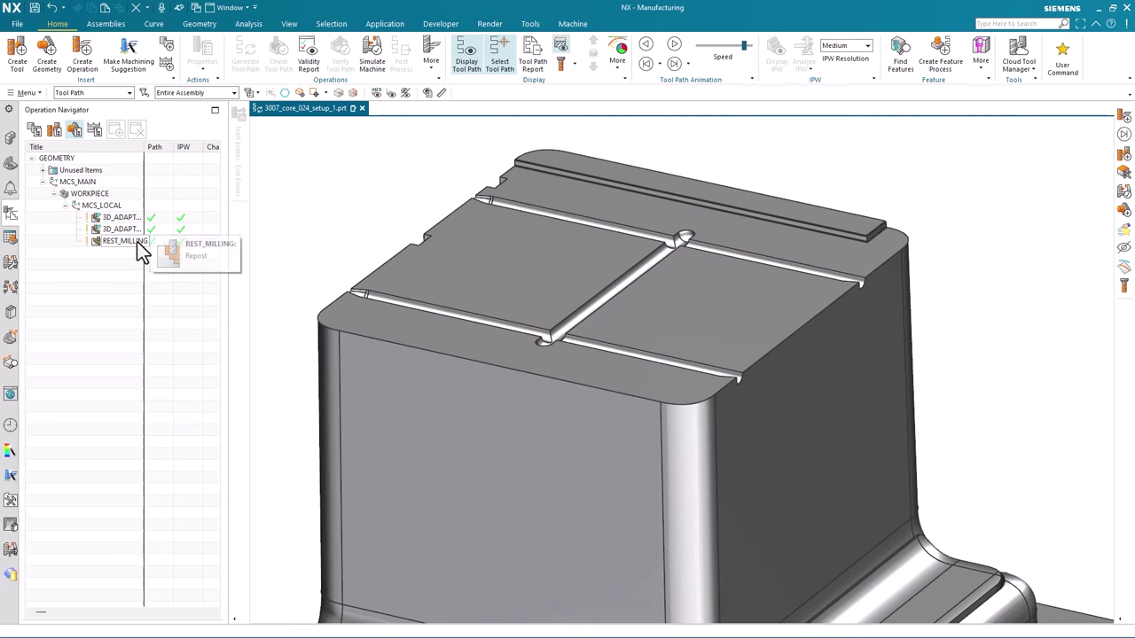
- Extract REST_MILLING's cut area as geometry via Object > Extract Cut Area
click(136, 241)
right_click(137, 241)
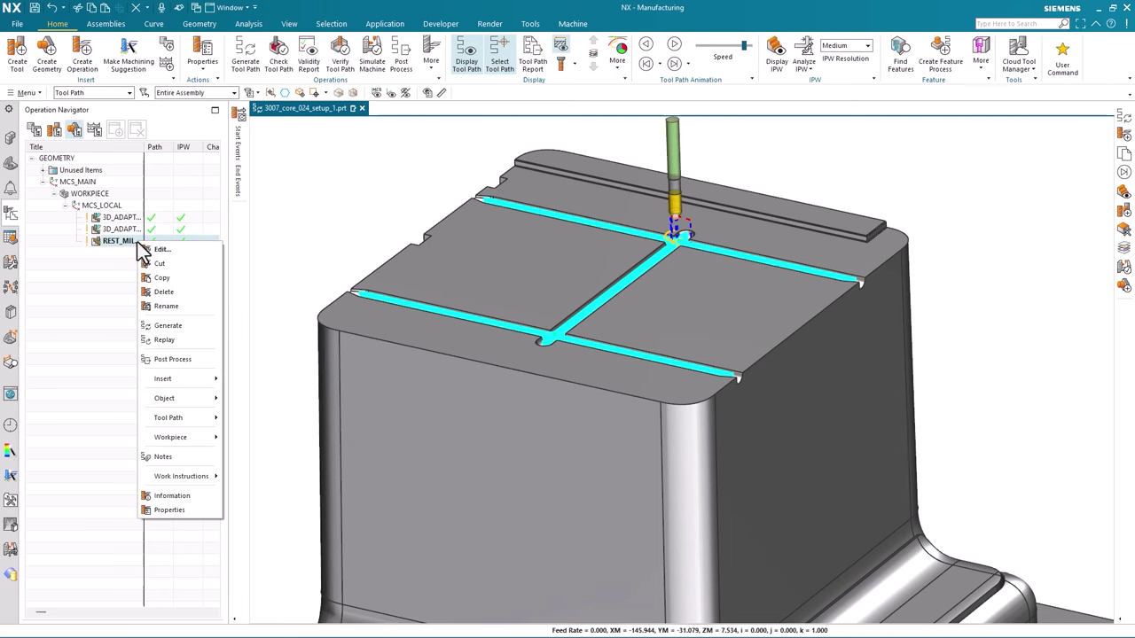
mouse_move(206, 404)
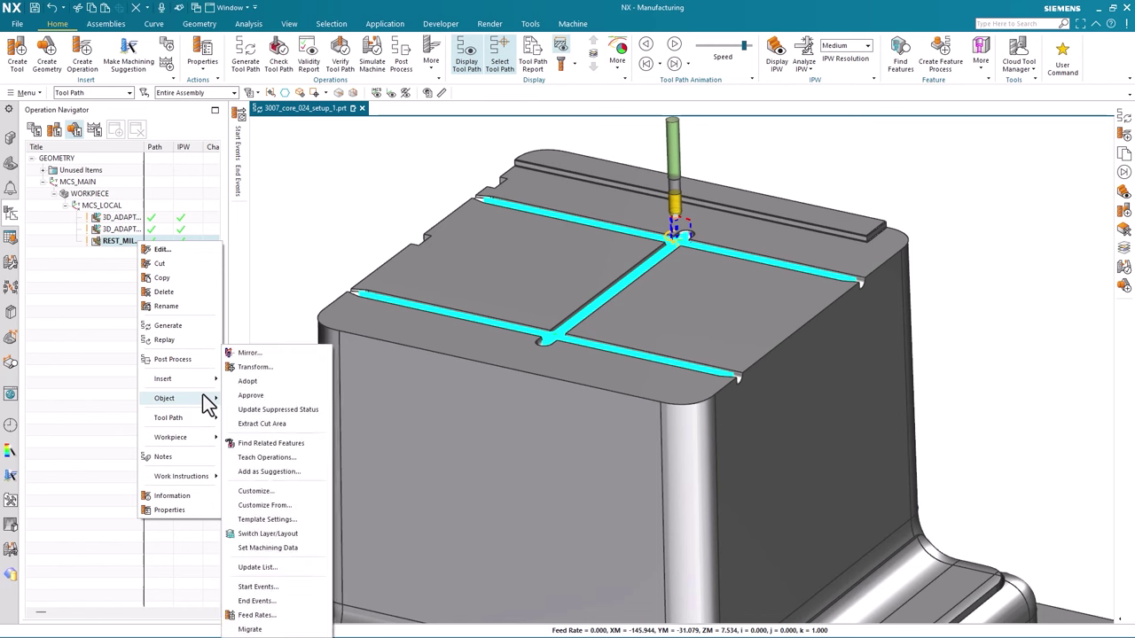
click(240, 425)
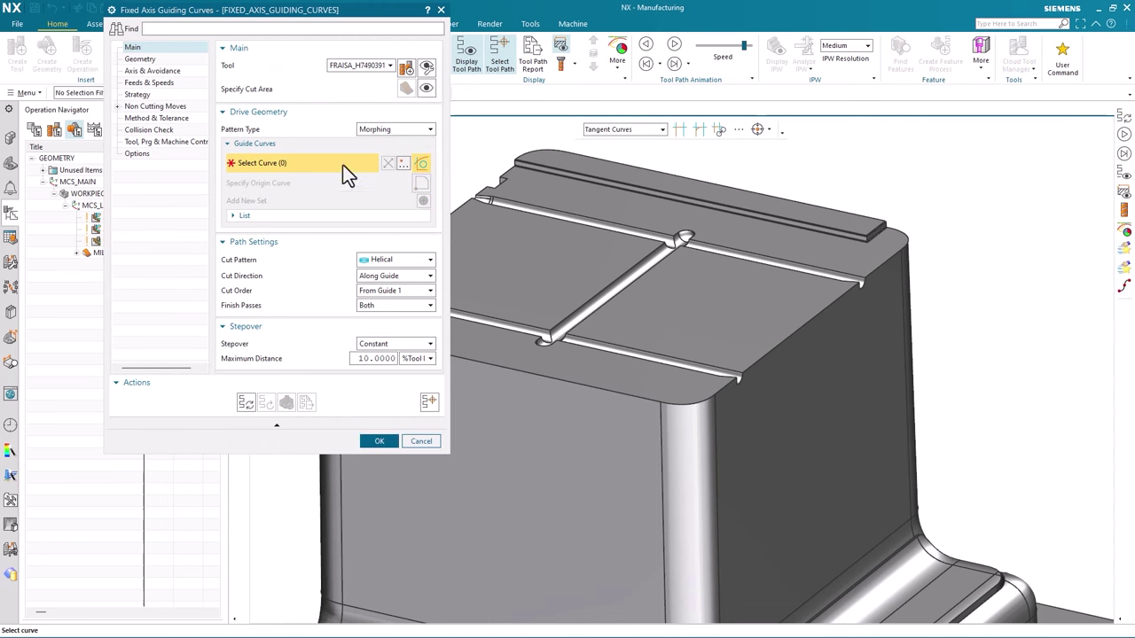
- Set the guiding curves Pattern Type to Morph around Mid Pass
click(369, 131)
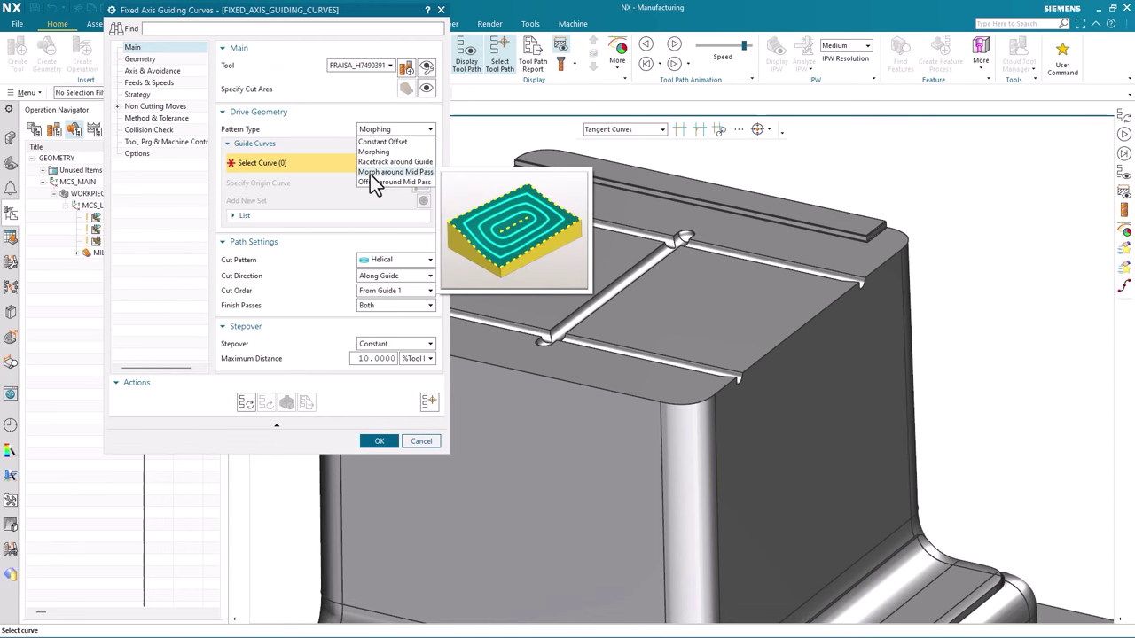
click(370, 173)
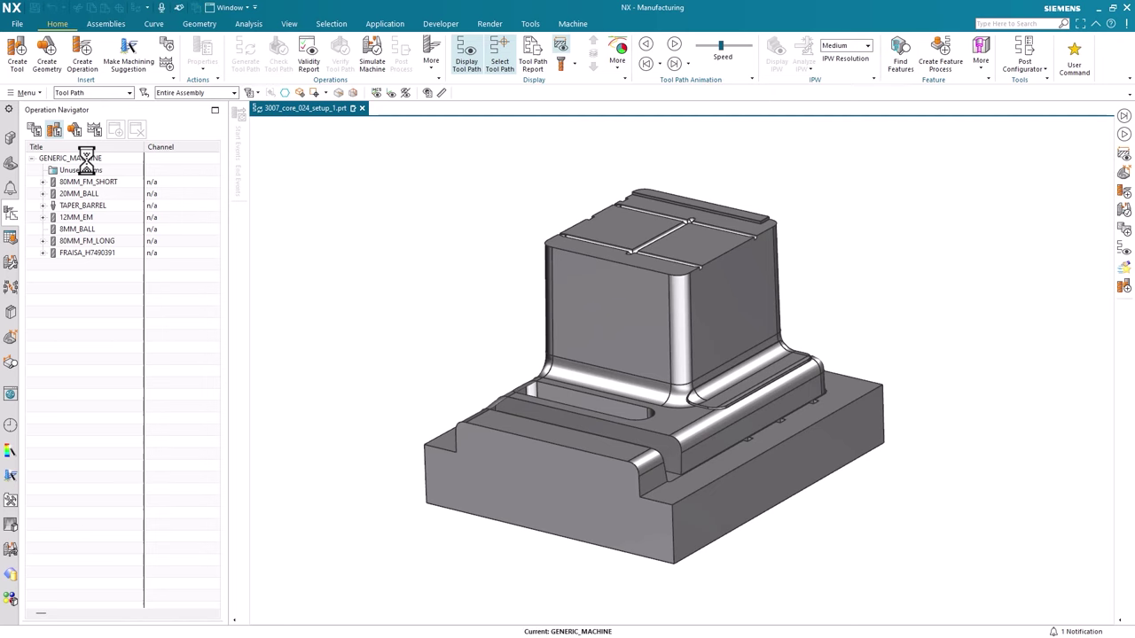
- Edit GENERIC_MACHINE, browse Post Hub machines and filter the list to SMKS
double_click(83, 151)
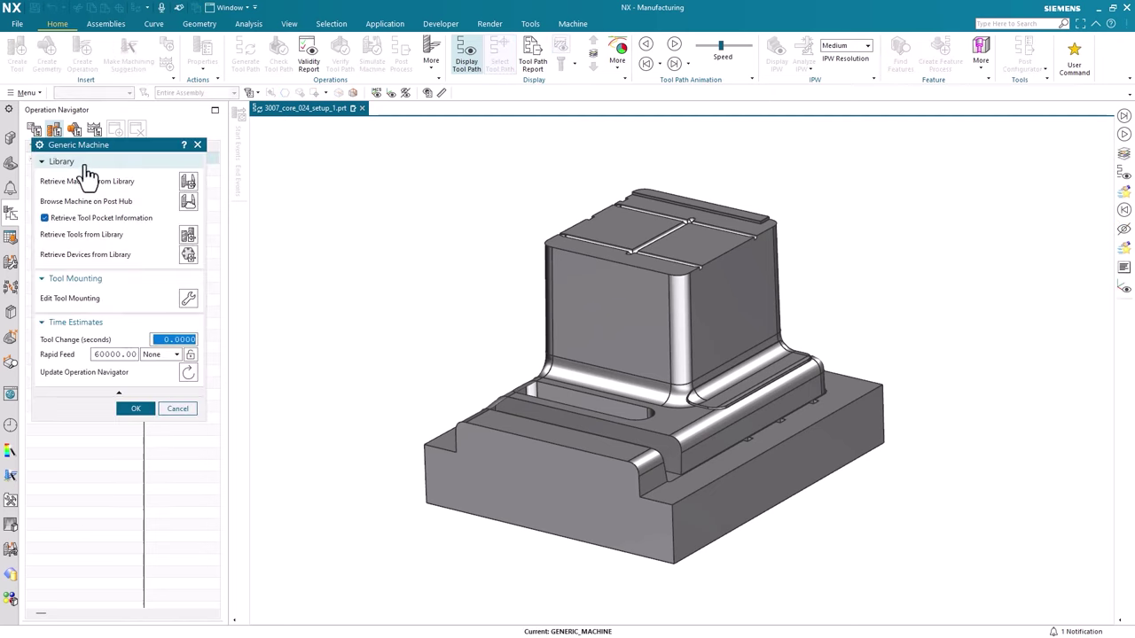
click(188, 203)
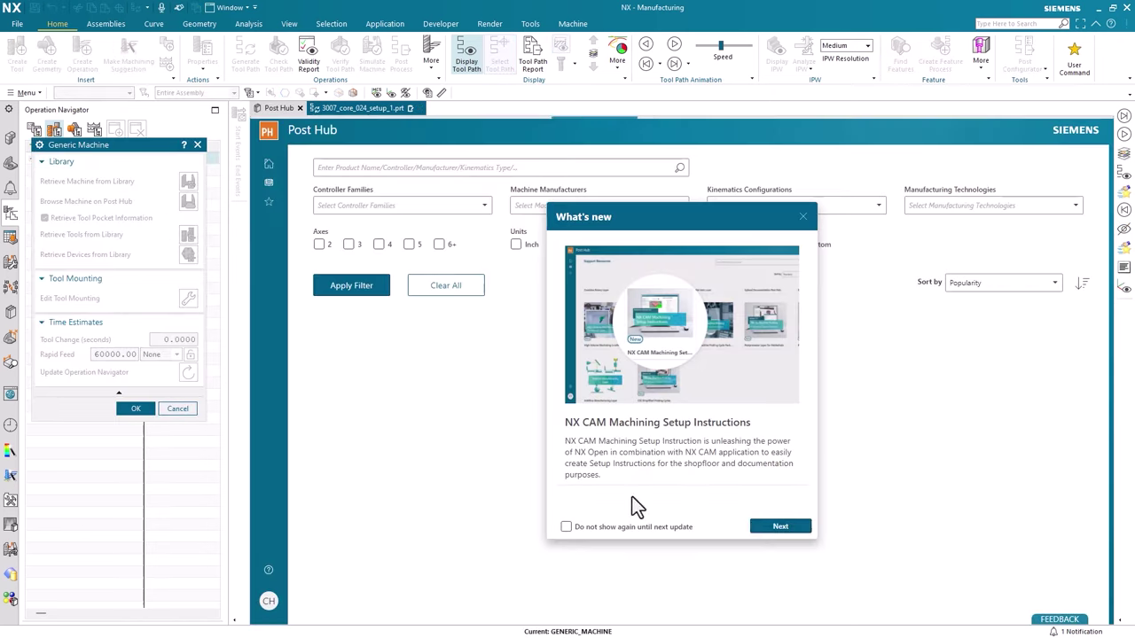
click(785, 528)
click(786, 527)
click(786, 527)
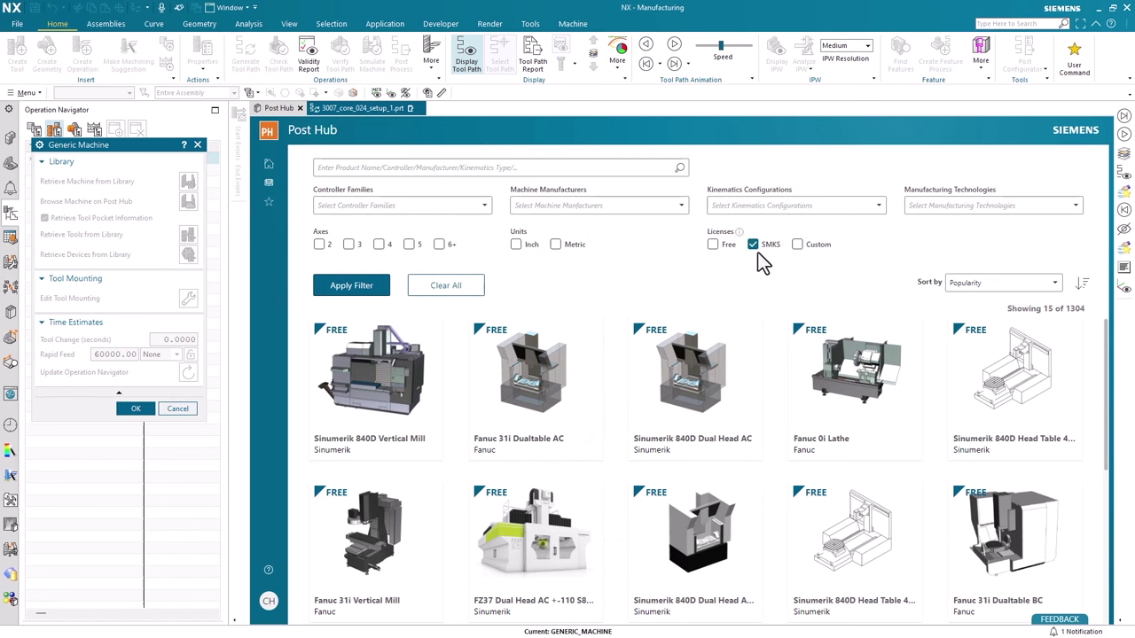
click(356, 290)
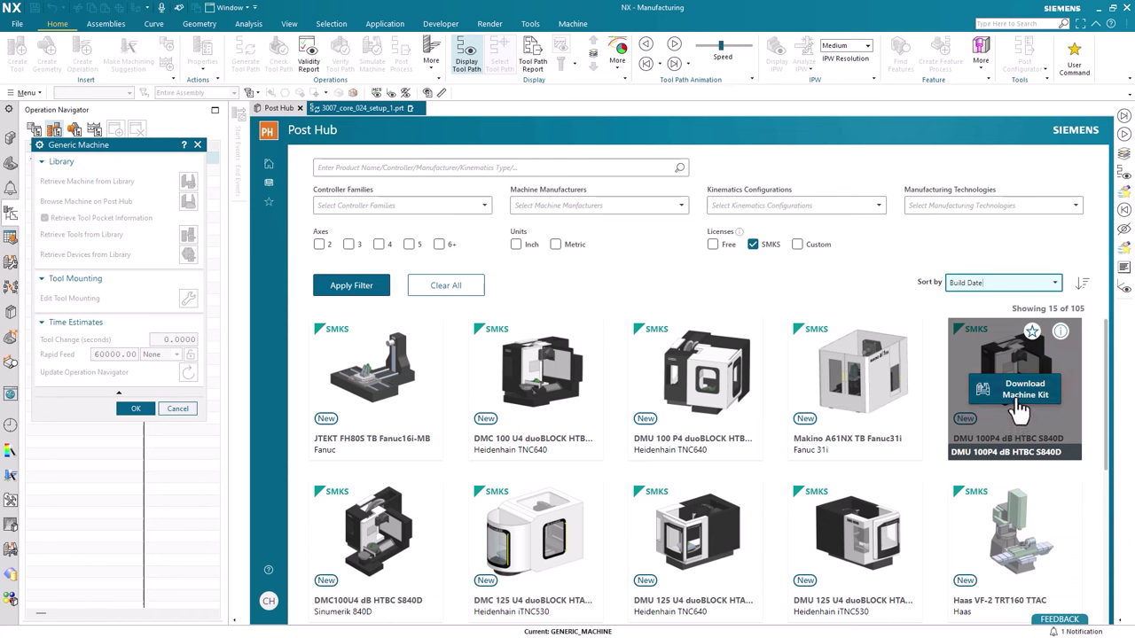
- Download the DMU 100P4 dB HTBC S840D kit, overwriting the old copy, and replace the machine
click(1020, 408)
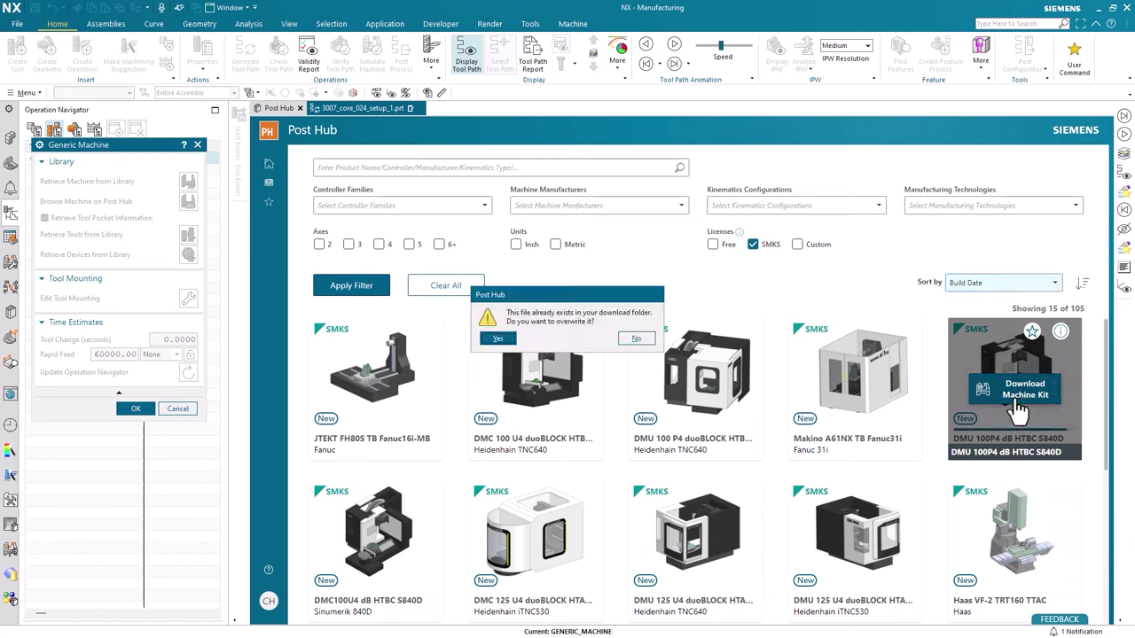
click(496, 340)
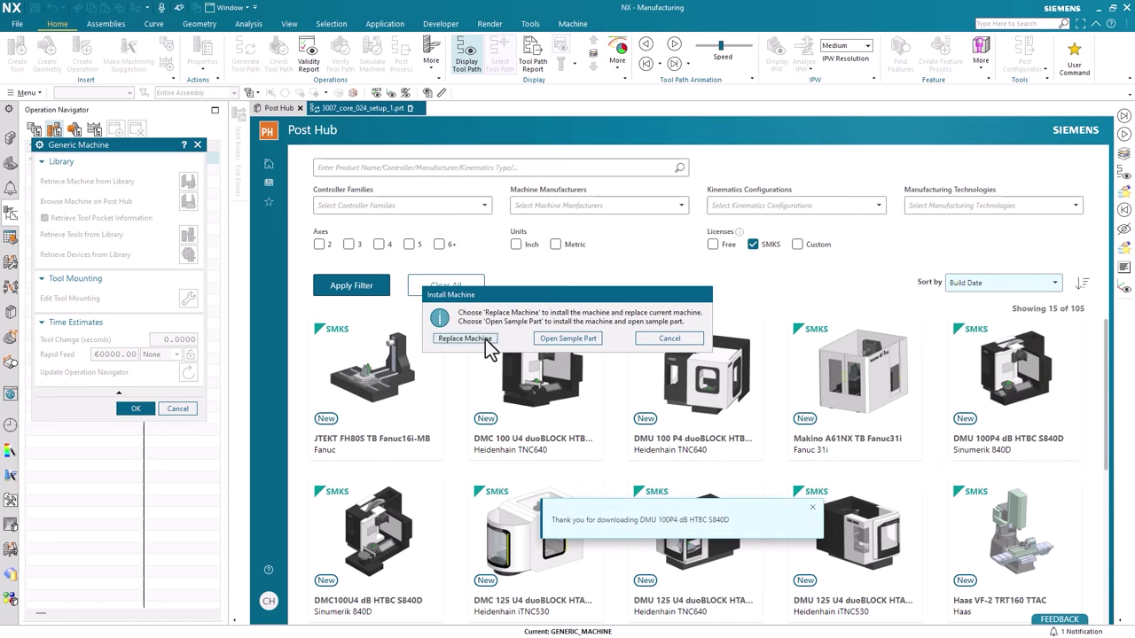
click(464, 339)
click(452, 341)
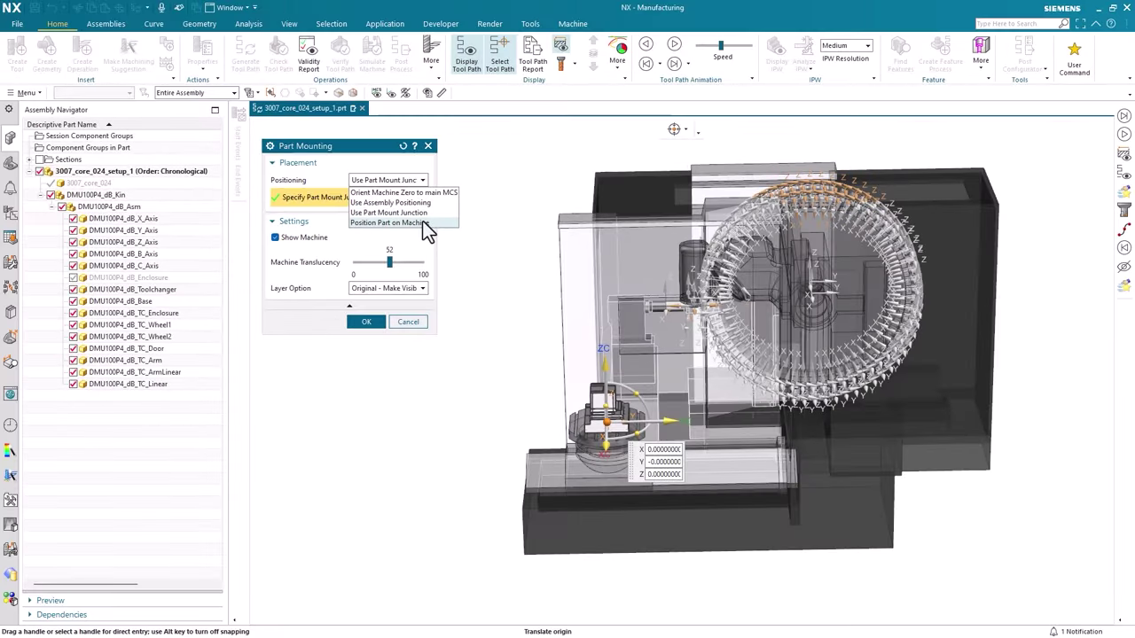
- Choose Position Part on Machine to place the part on the DMU 100P4 table
click(423, 222)
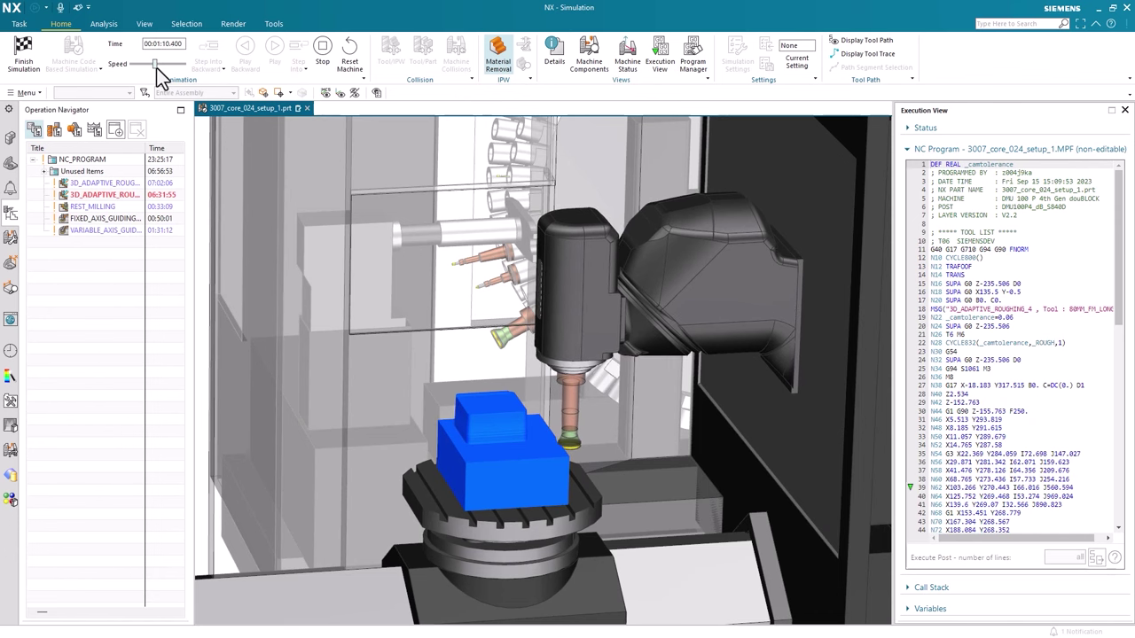
- Zoom in on the workpiece and raise the Speed slider twice until about 00:19:22 is played
scroll(379, 464, up, 5)
scroll(384, 471, up, 2)
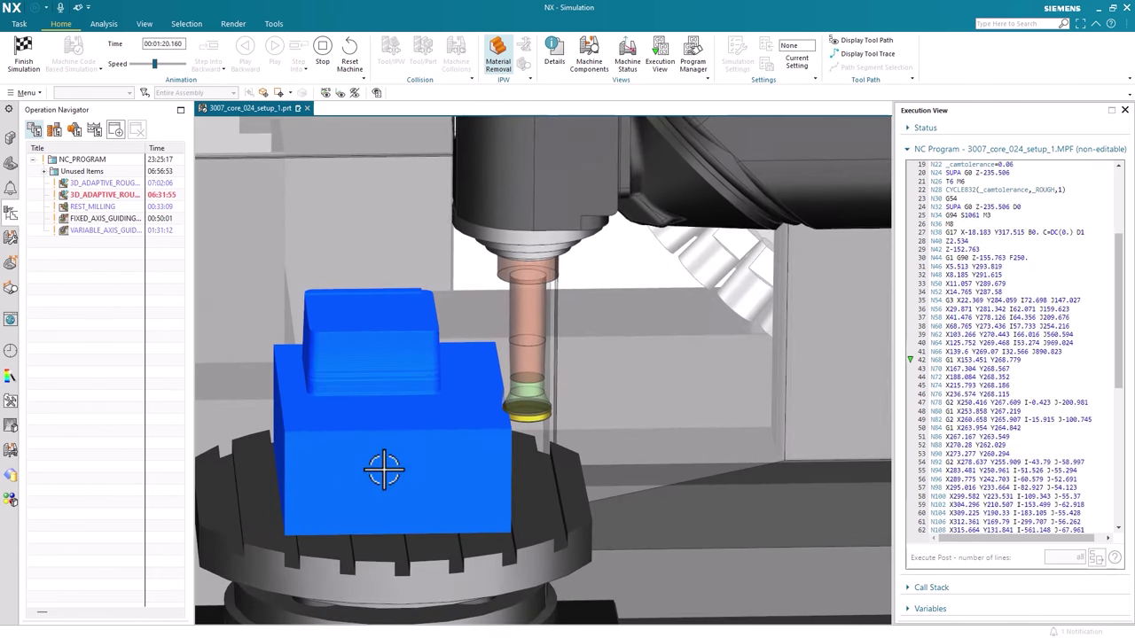
drag(155, 64, 168, 65)
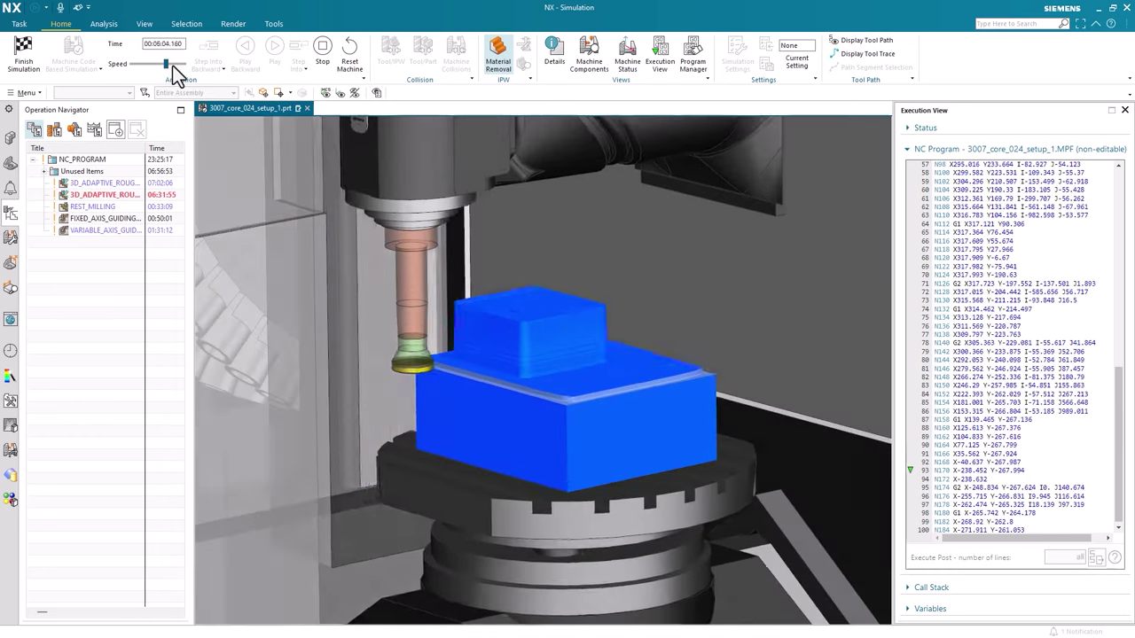
drag(172, 65, 185, 65)
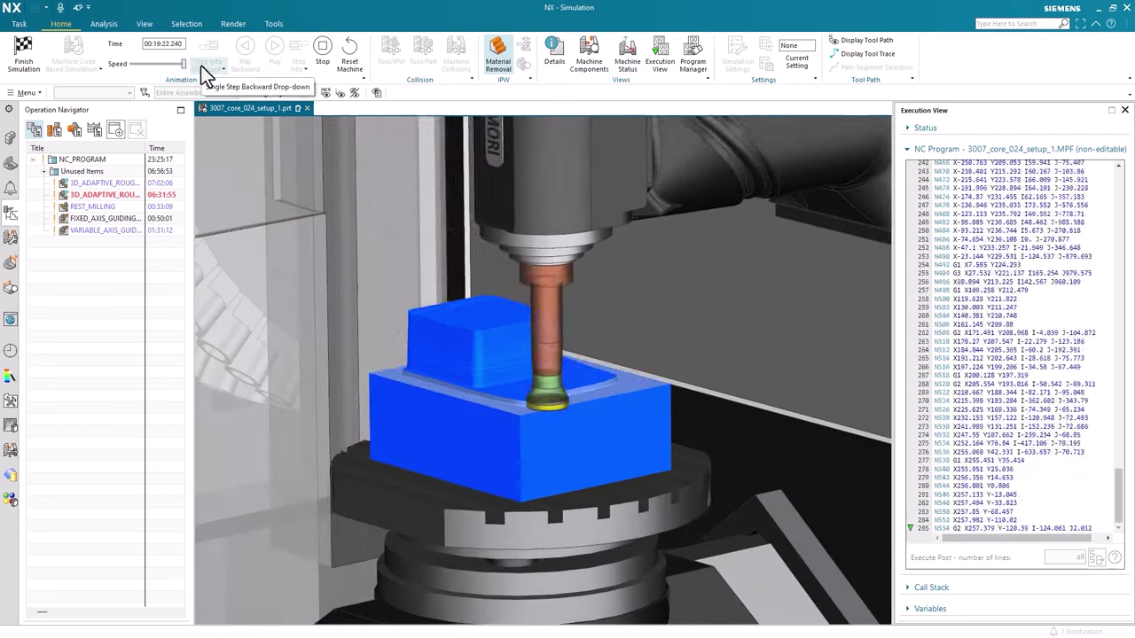